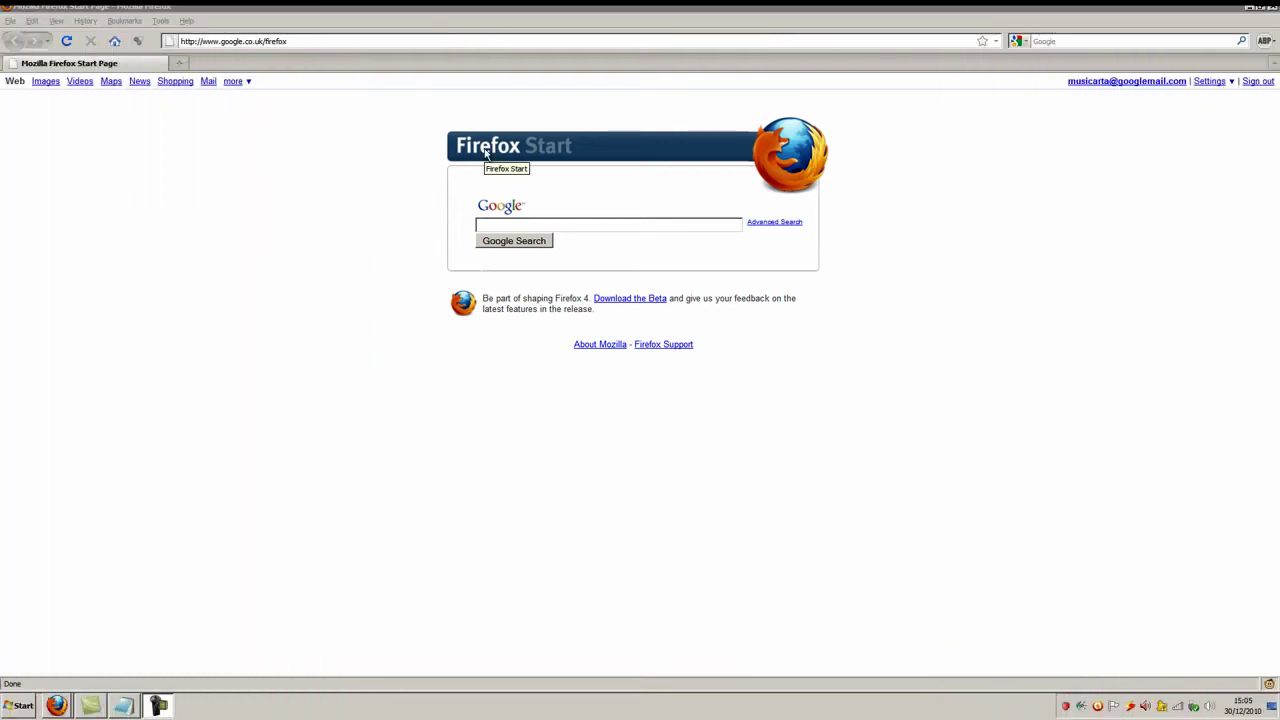
Step: Activate the Firefox window showing the Firefox Start Page with its Google search box
click(226, 16)
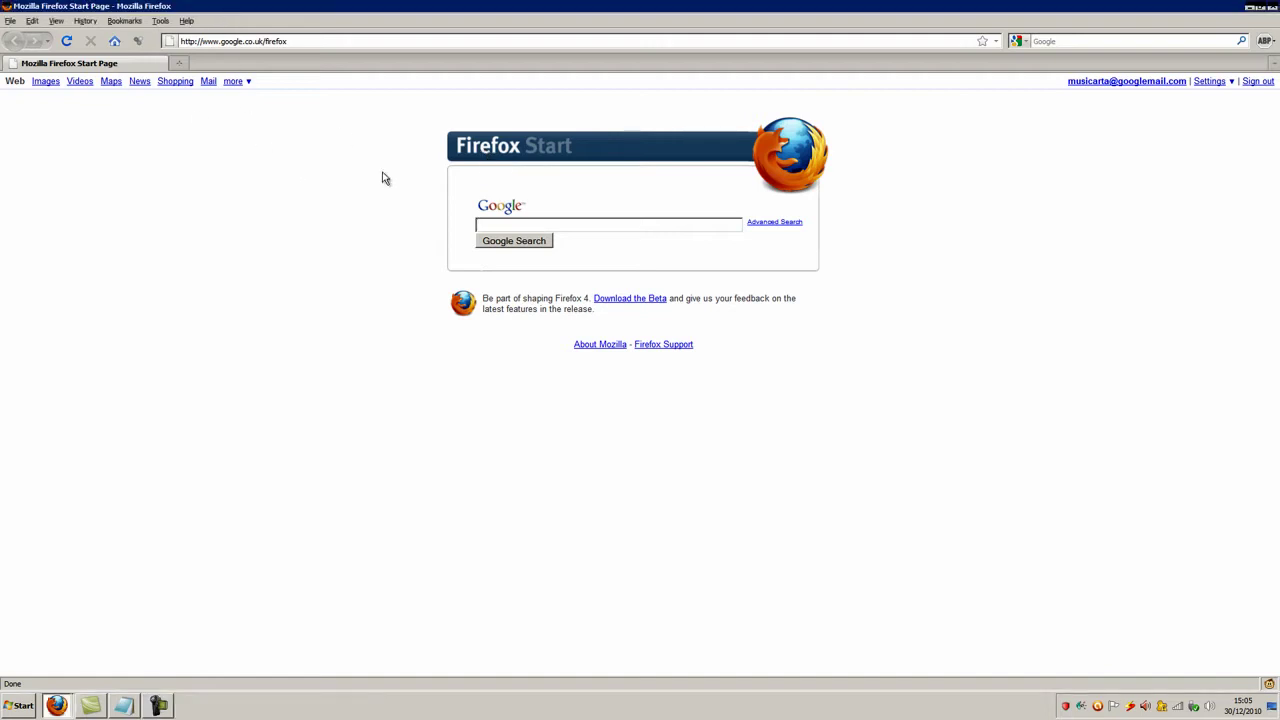
Step: Open Firefox Help (F1) in a new tab and select 'You've come to the right place!'
key(F1)
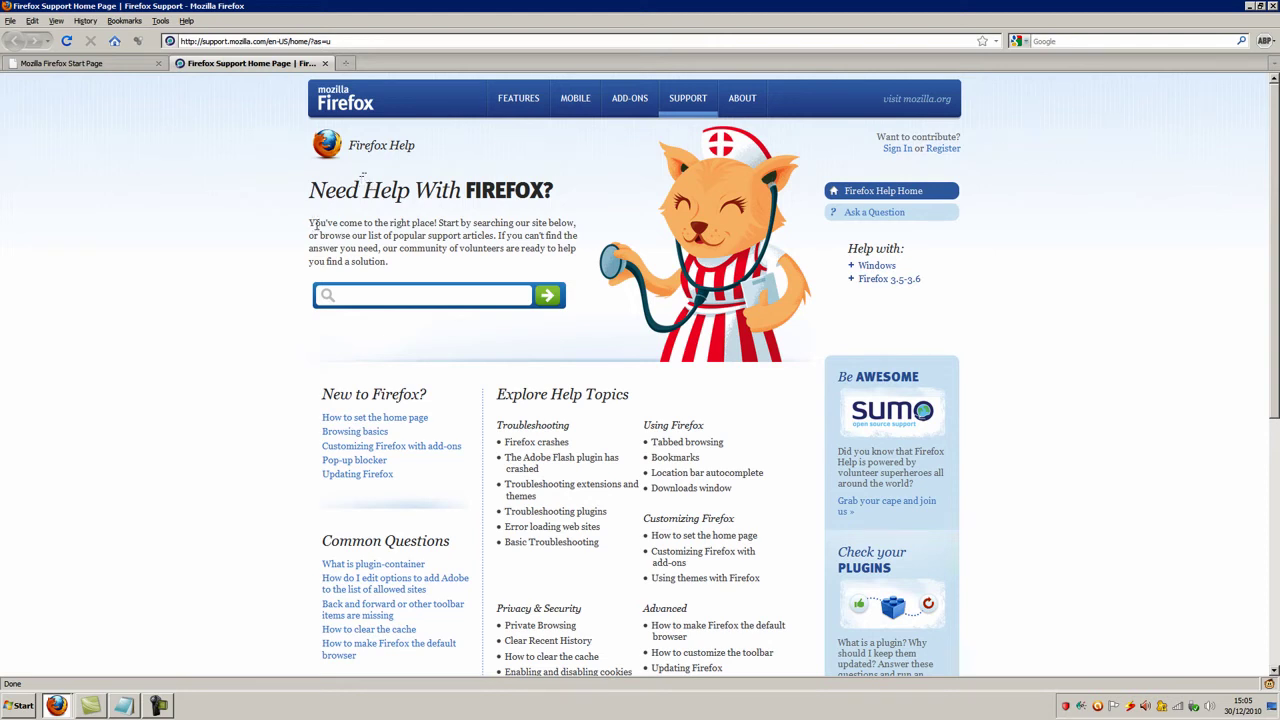
drag(310, 223, 436, 223)
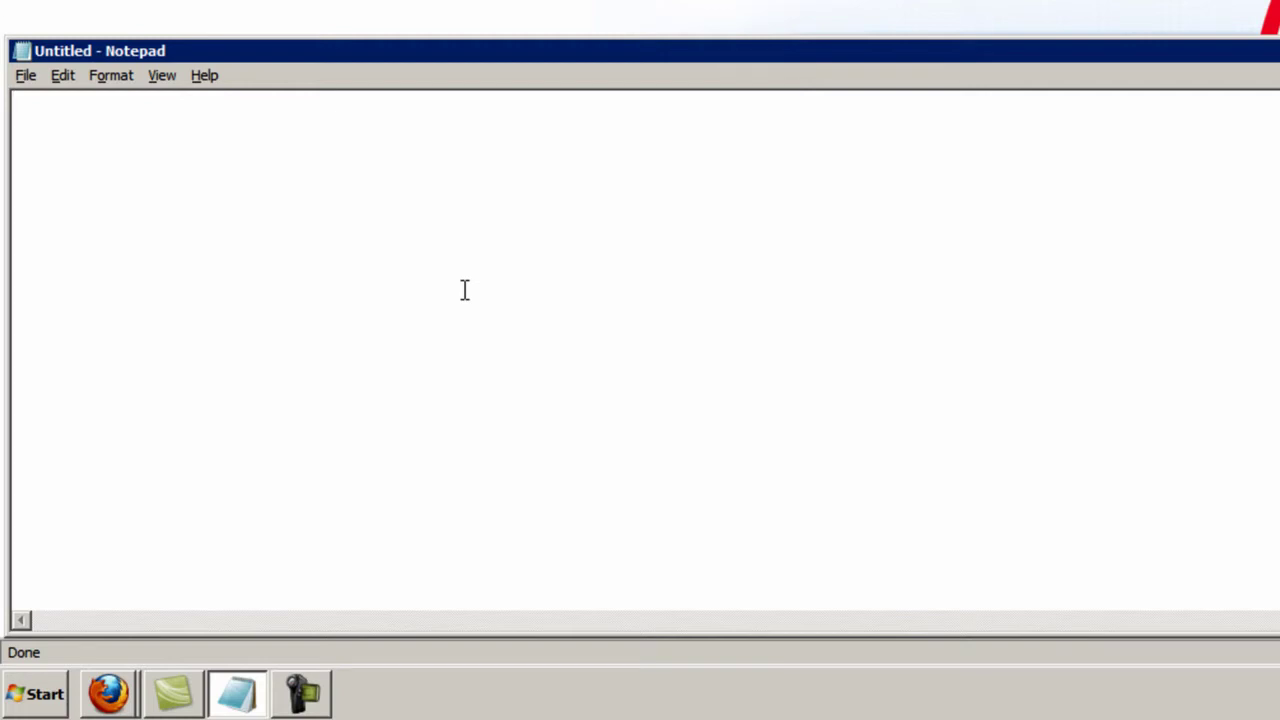
Step: Paste the copied sentence into Notepad, add the word 'Testing', then undo it with Ctrl+Z
text(You've come to the right place!)
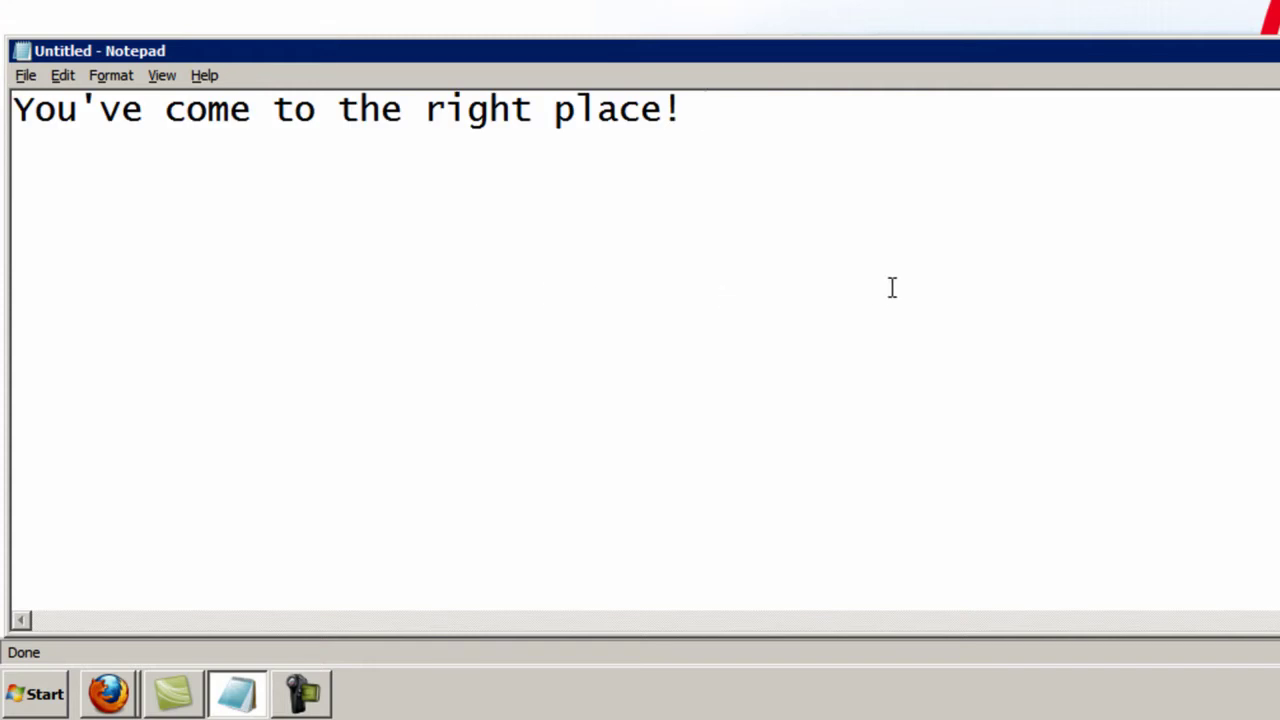
key(F10)
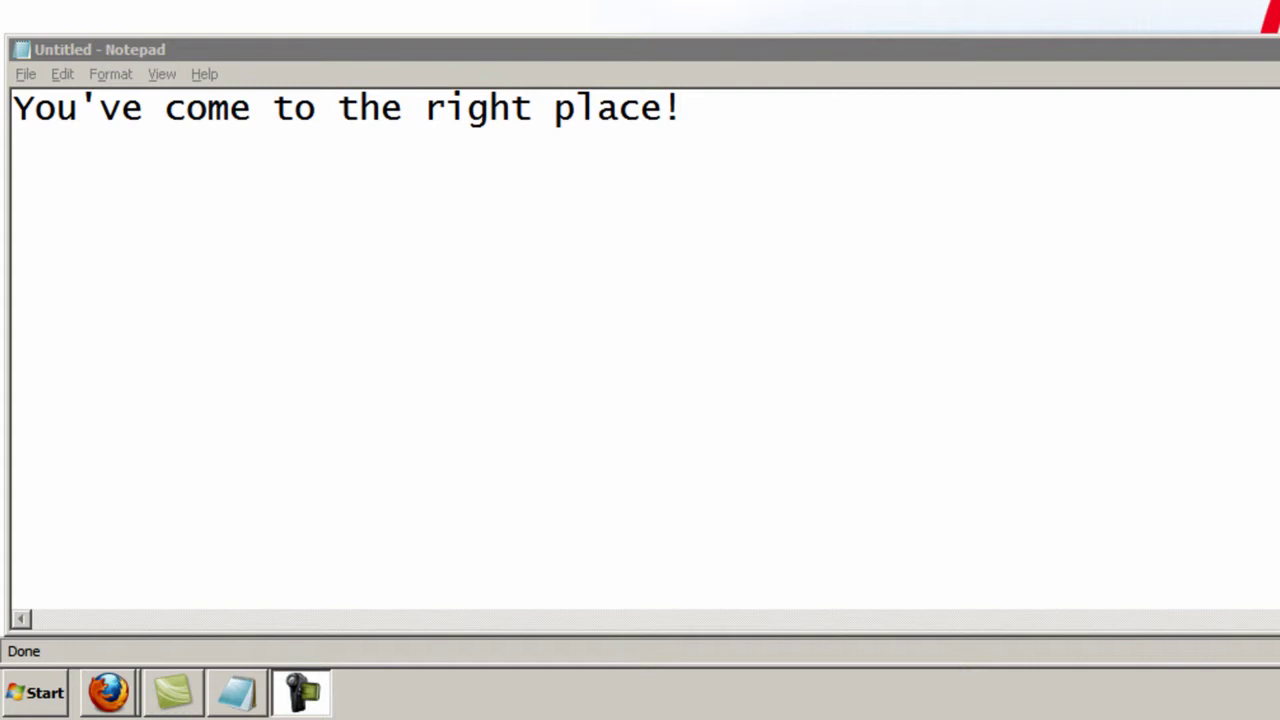
click(1108, 102)
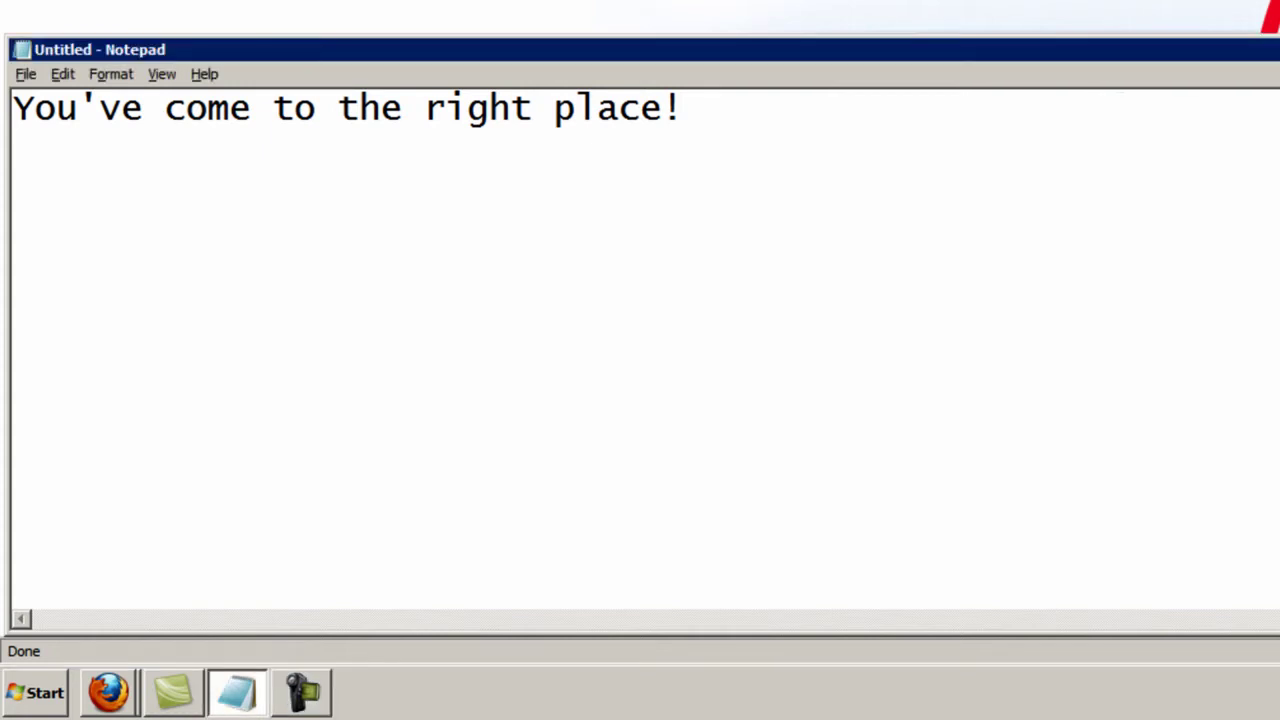
text(t)
key(BackSpace)
text(Testi)
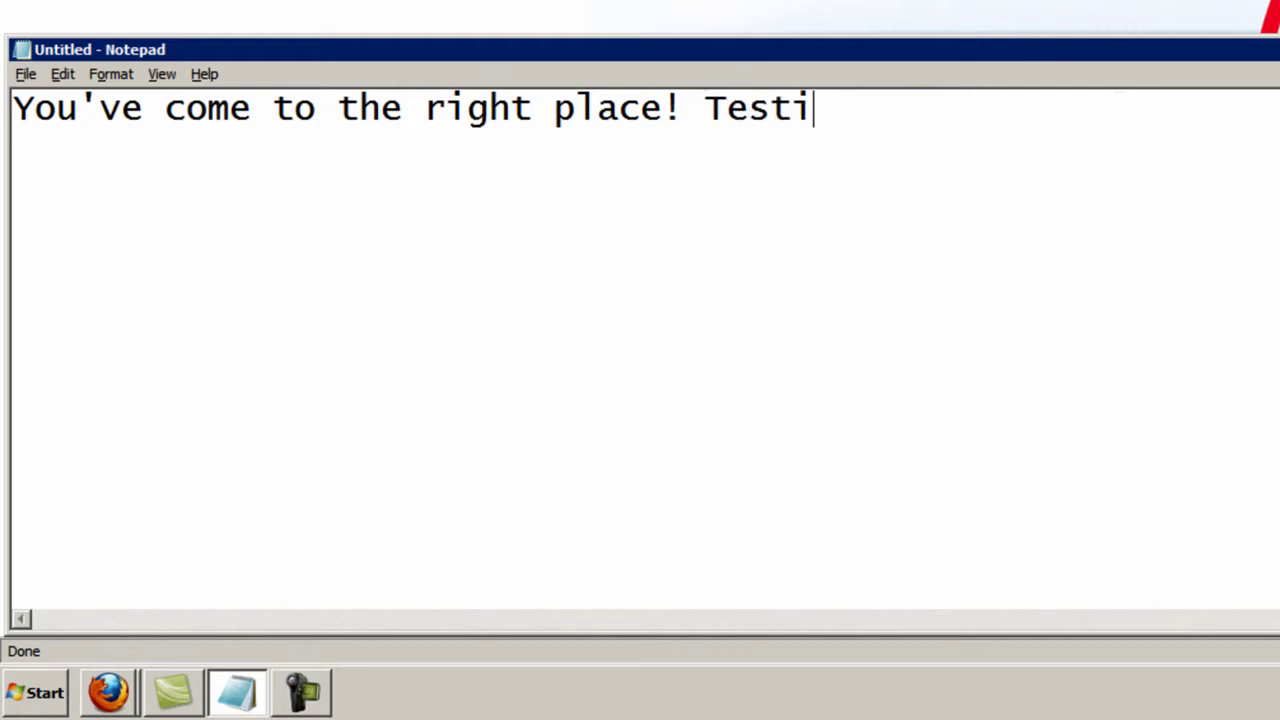
text(ng)
key(ctrl+z)
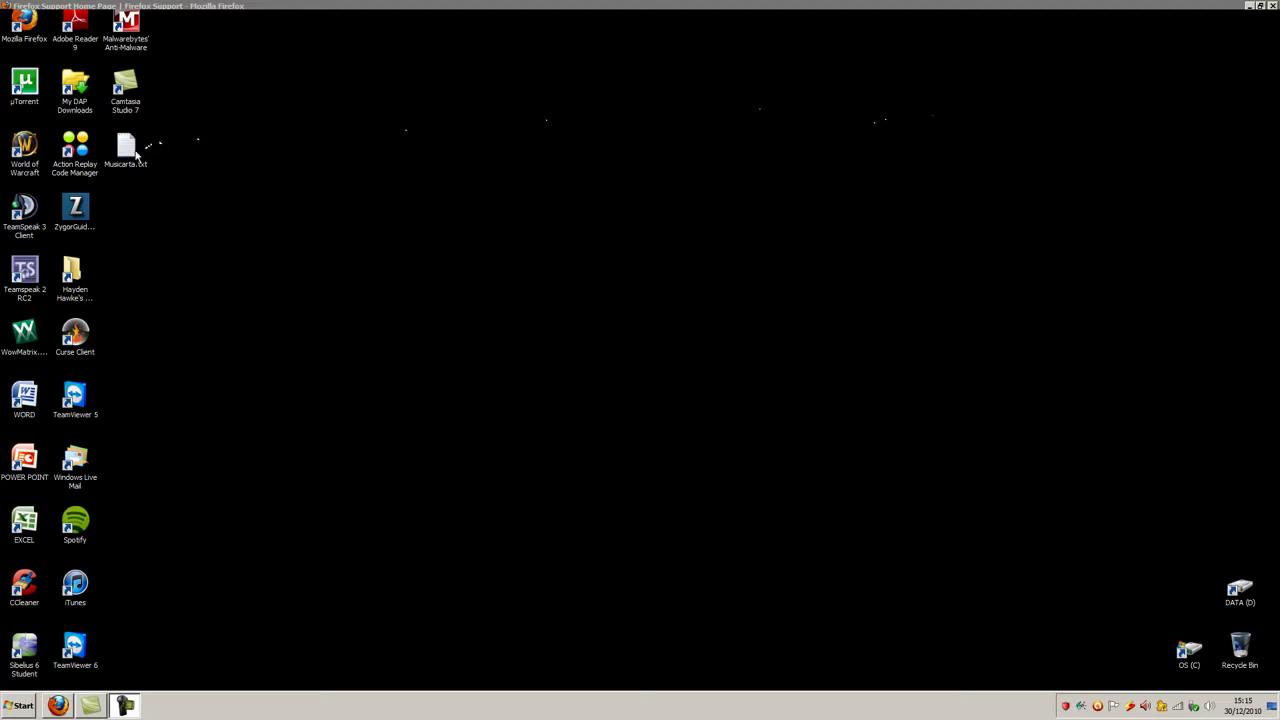
Step: Delete Musicarta.txt from the desktop and open the Recycle Bin to find it
click(134, 152)
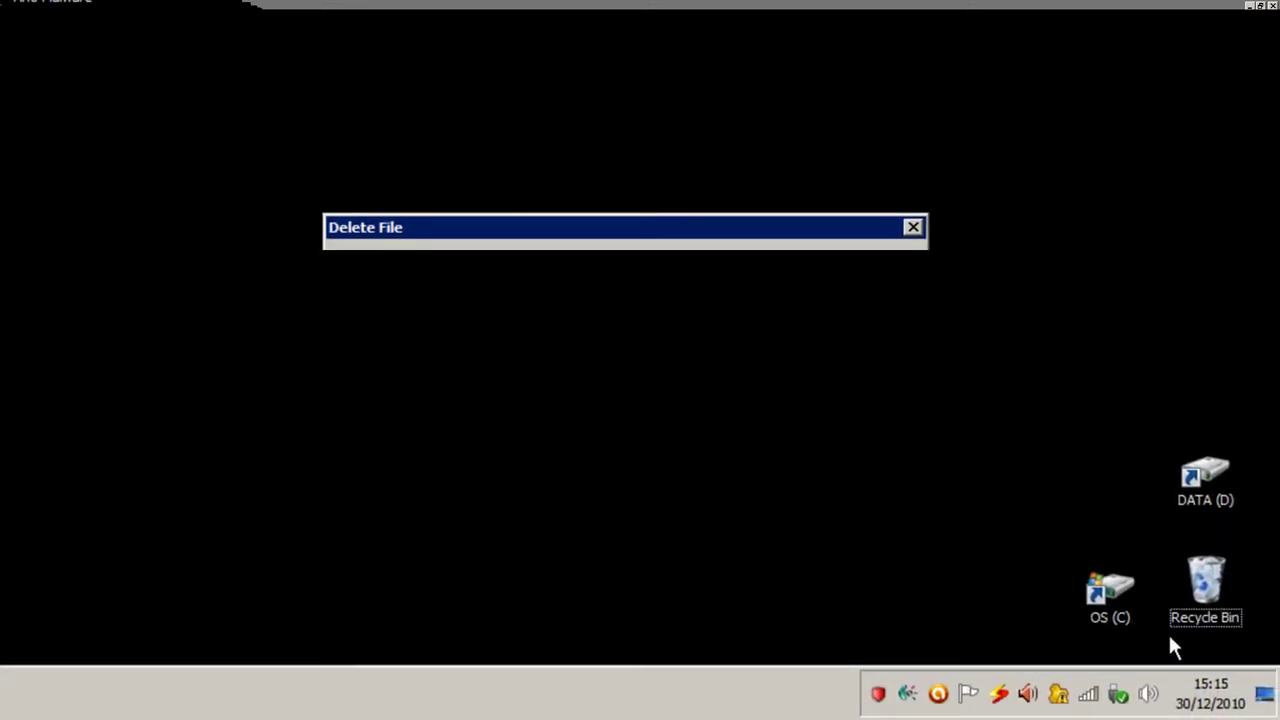
double_click(1225, 582)
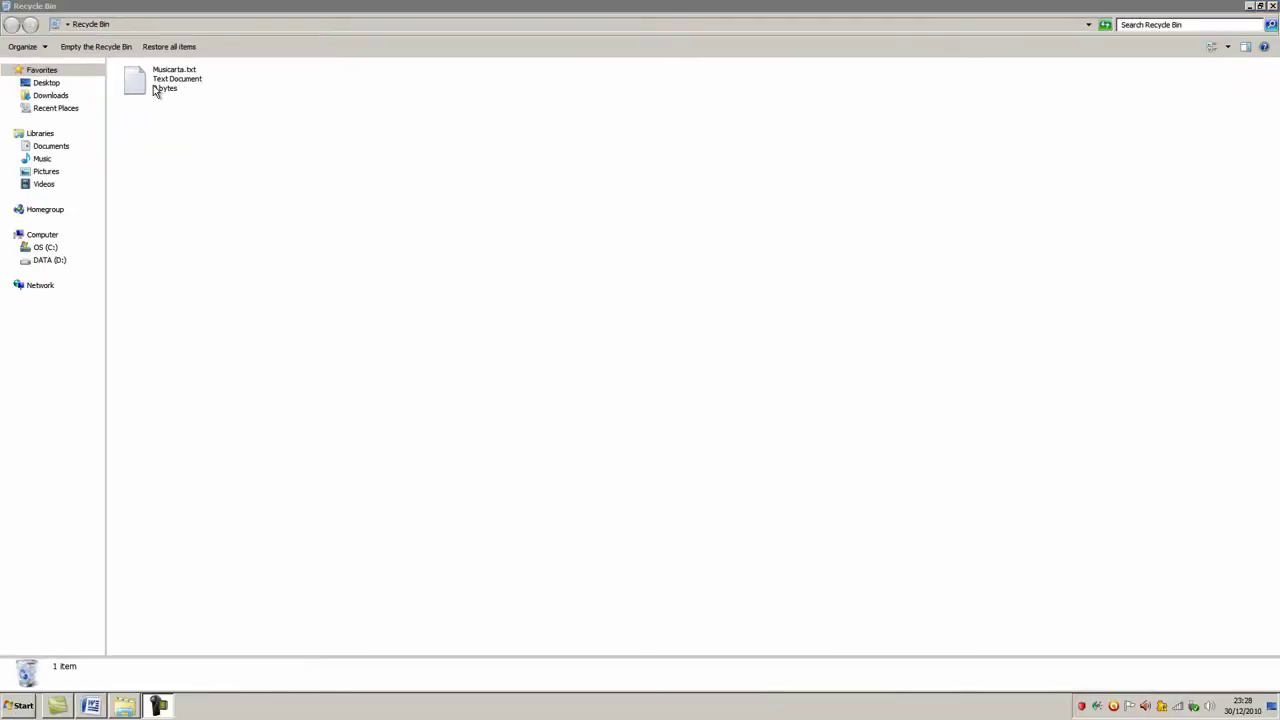
Step: Restore Musicarta.txt from the Recycle Bin to the desktop and close the bin
click(150, 78)
click(170, 48)
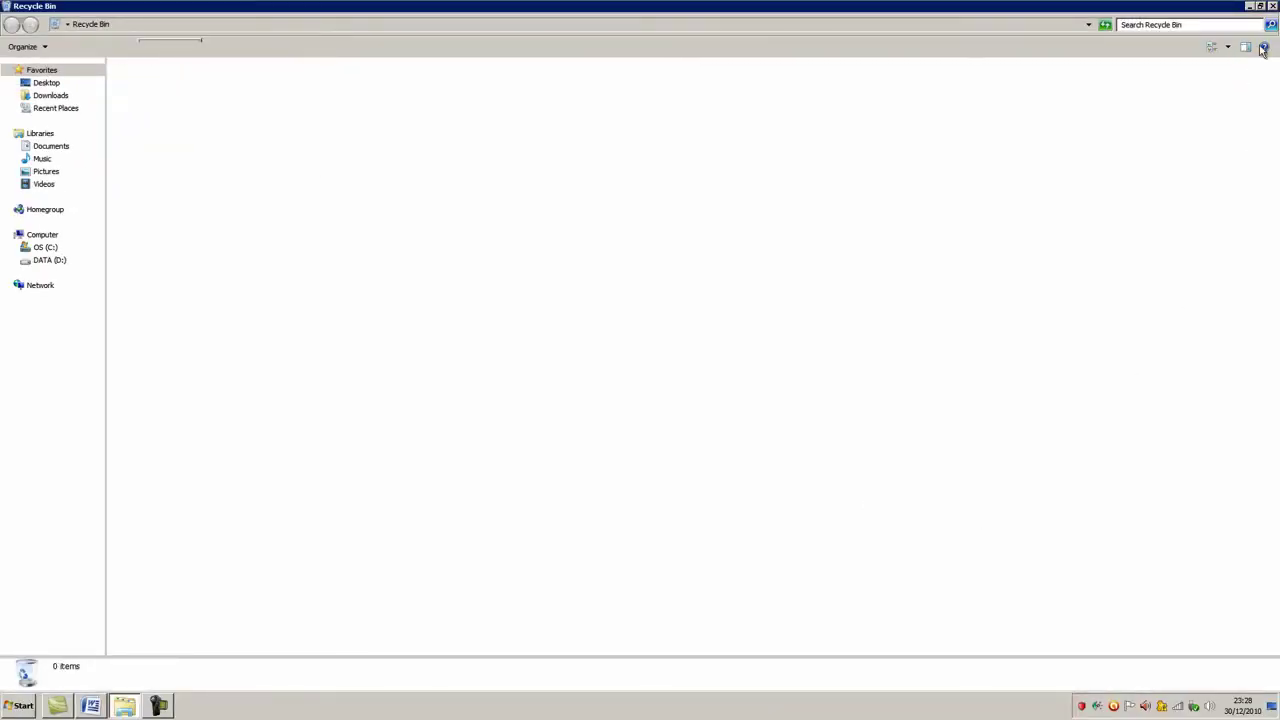
click(1273, 7)
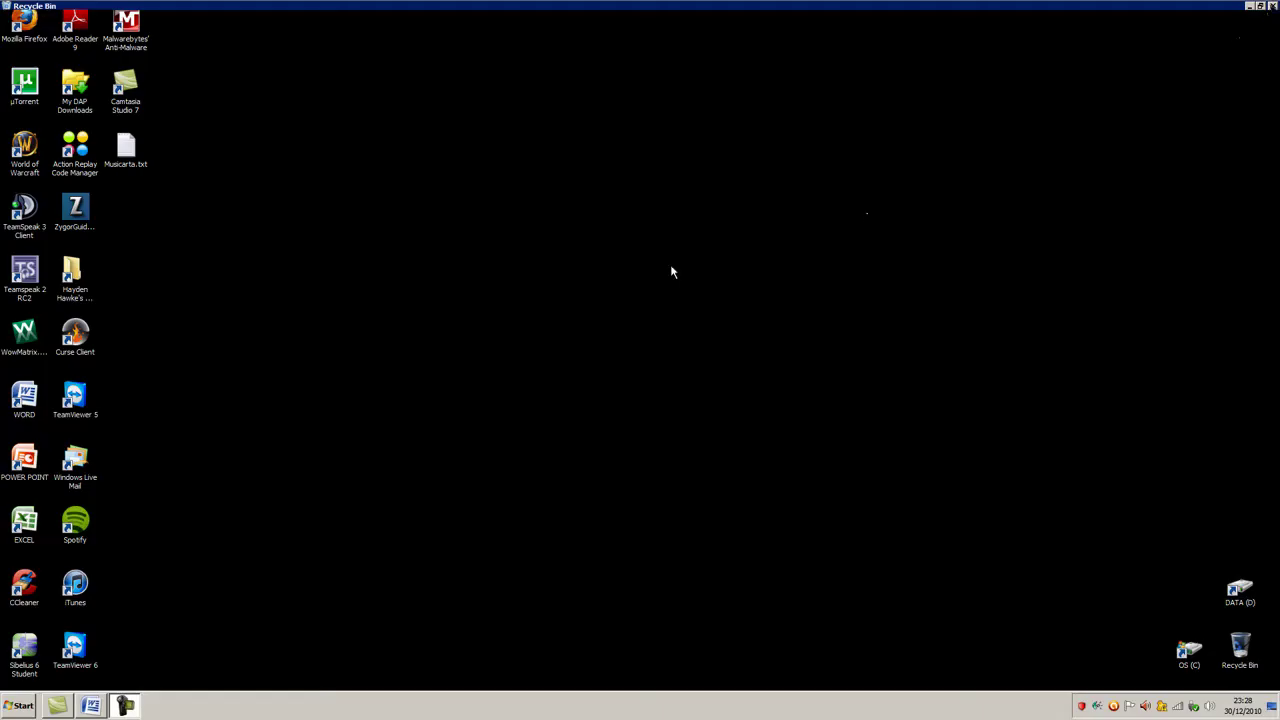
Step: Permanently delete the restored Musicarta.txt with Shift+Delete, leaving the Recycle Bin empty
click(135, 148)
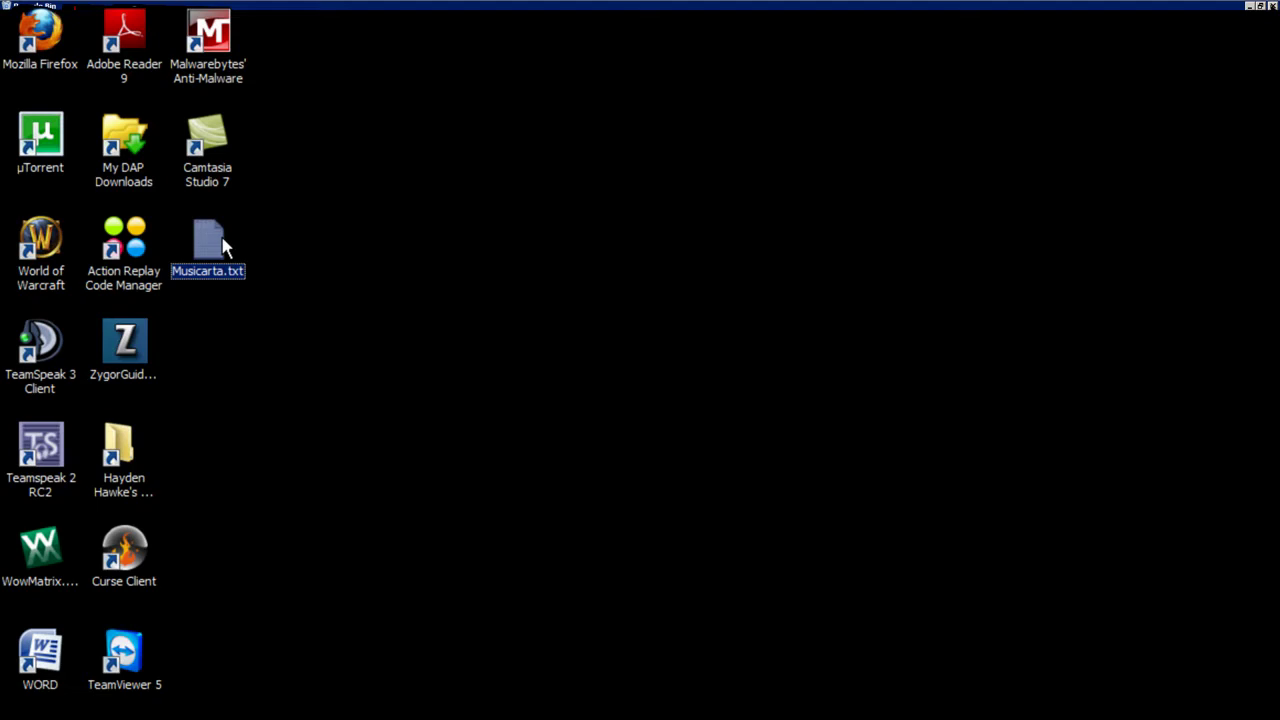
key(shift+Delete)
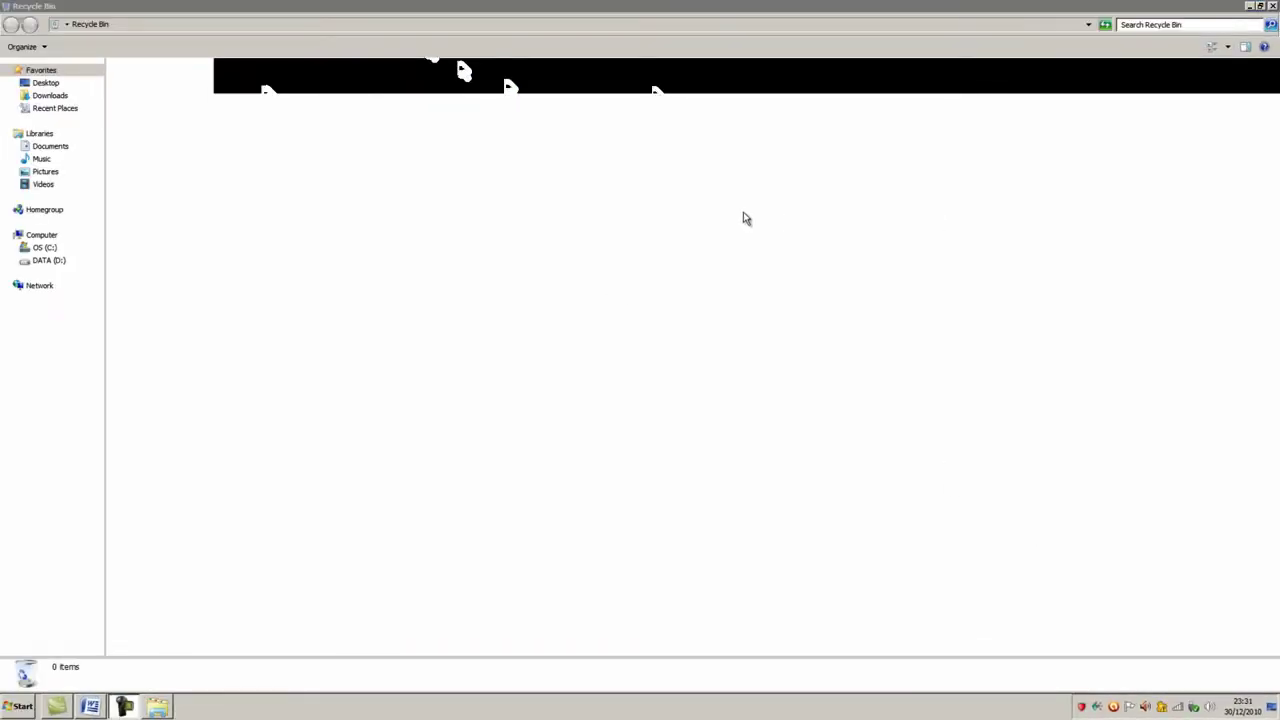
click(1273, 7)
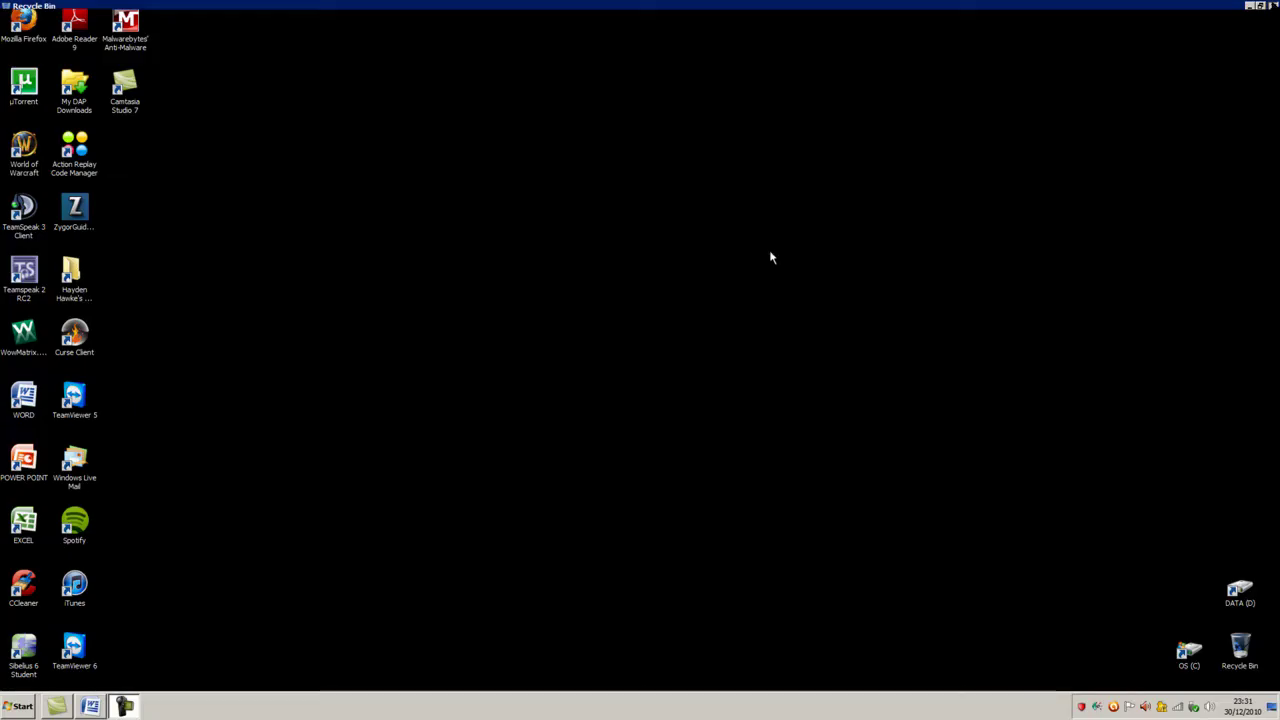
Step: Open the Documents library and select the Internet Download Manager 5.19 Installation Files folder
click(14, 709)
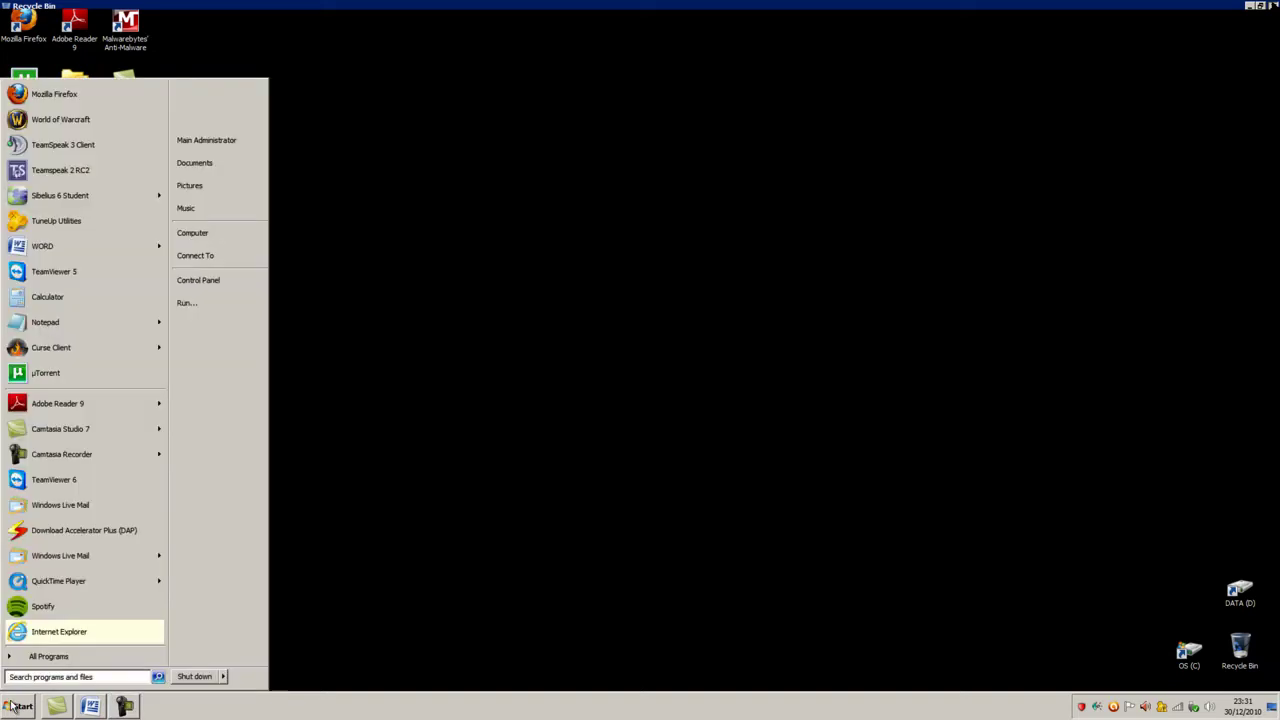
click(195, 163)
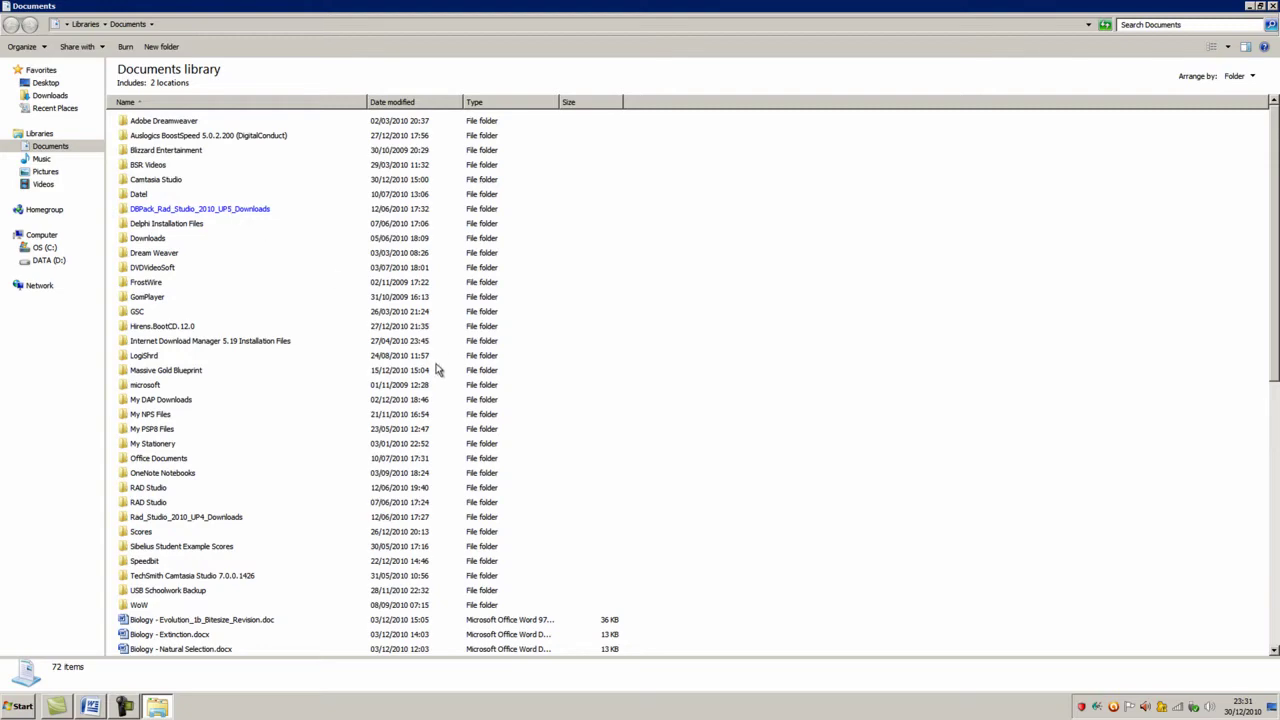
click(224, 341)
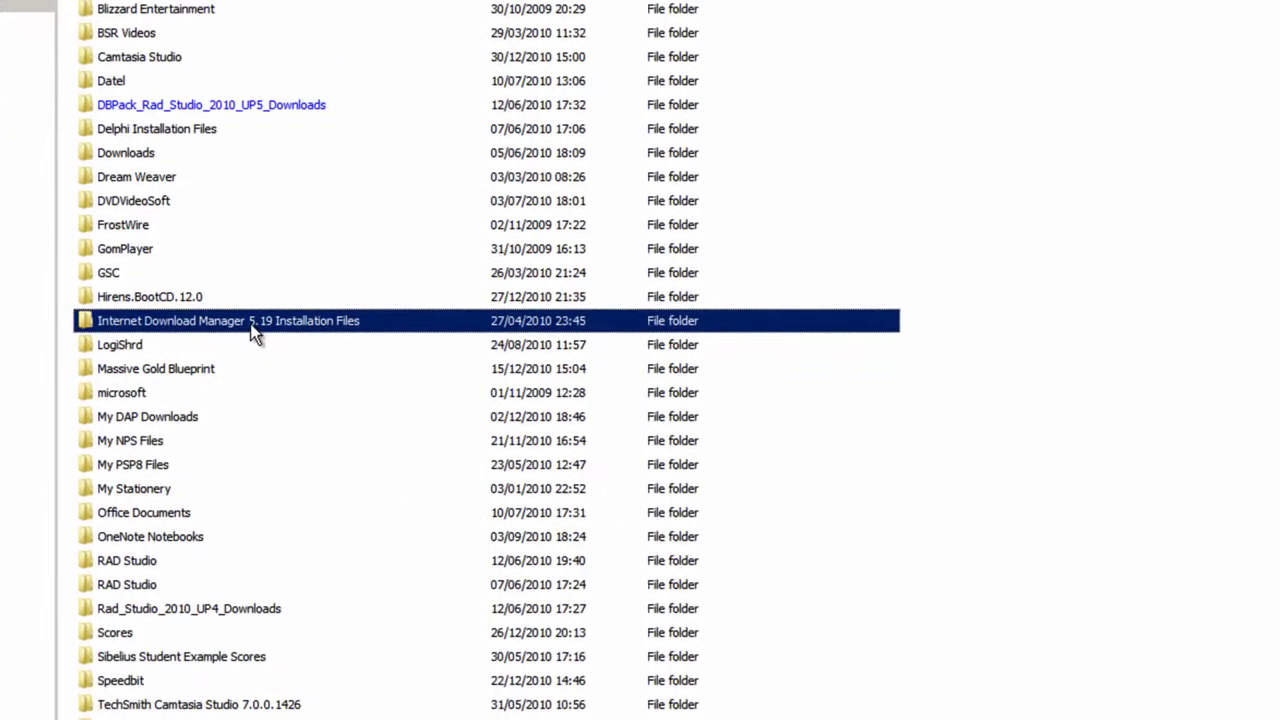
Step: Start renaming the folder but cancel to keep its name, then show and dismiss its context menu
click(251, 326)
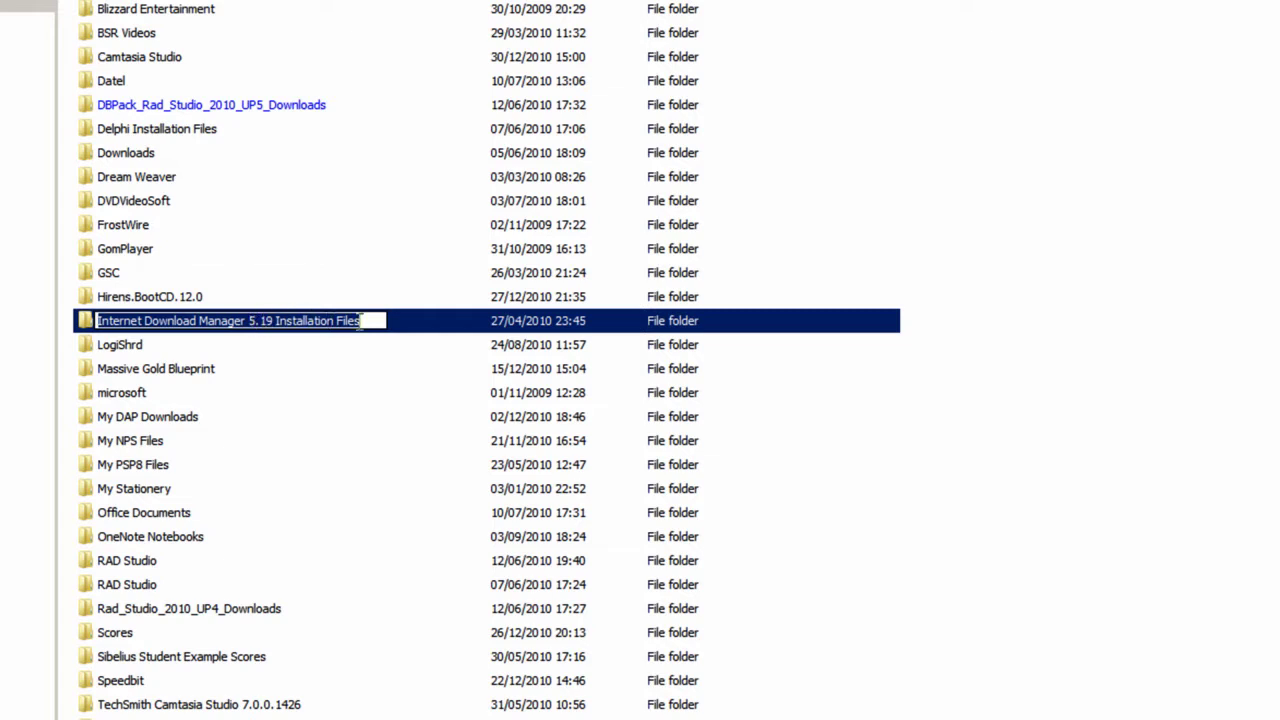
key(Return)
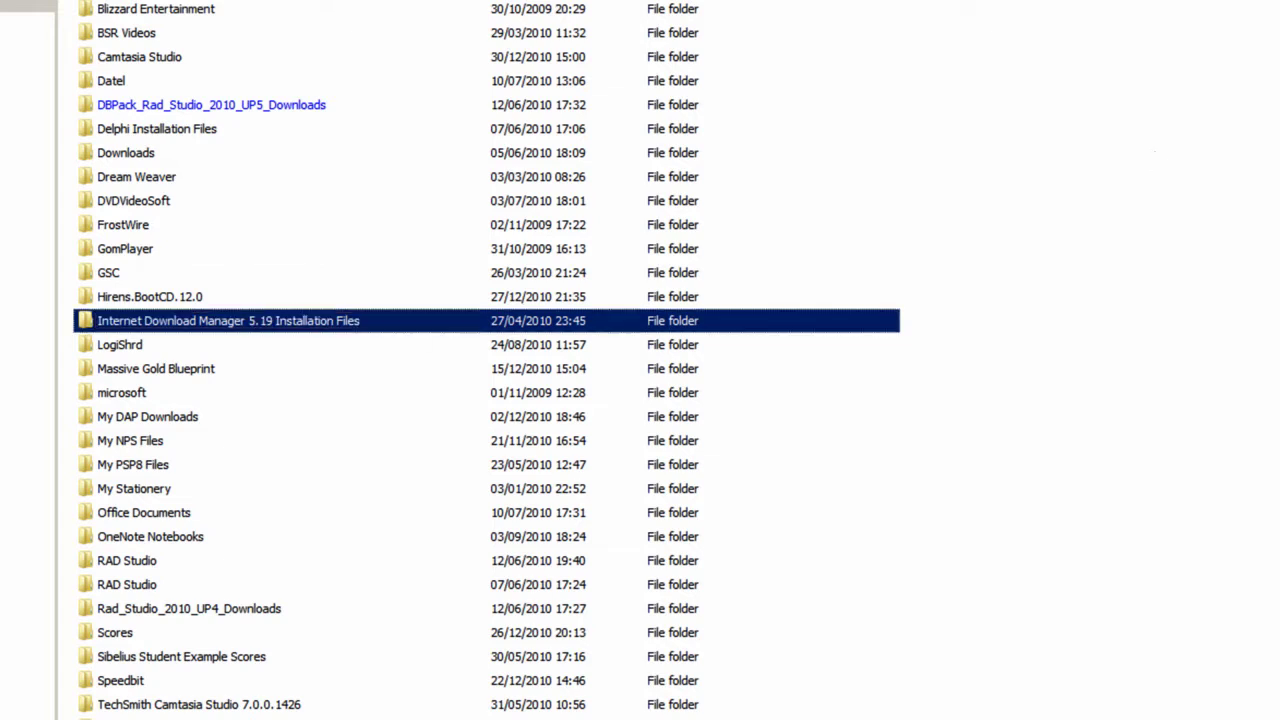
right_click(298, 323)
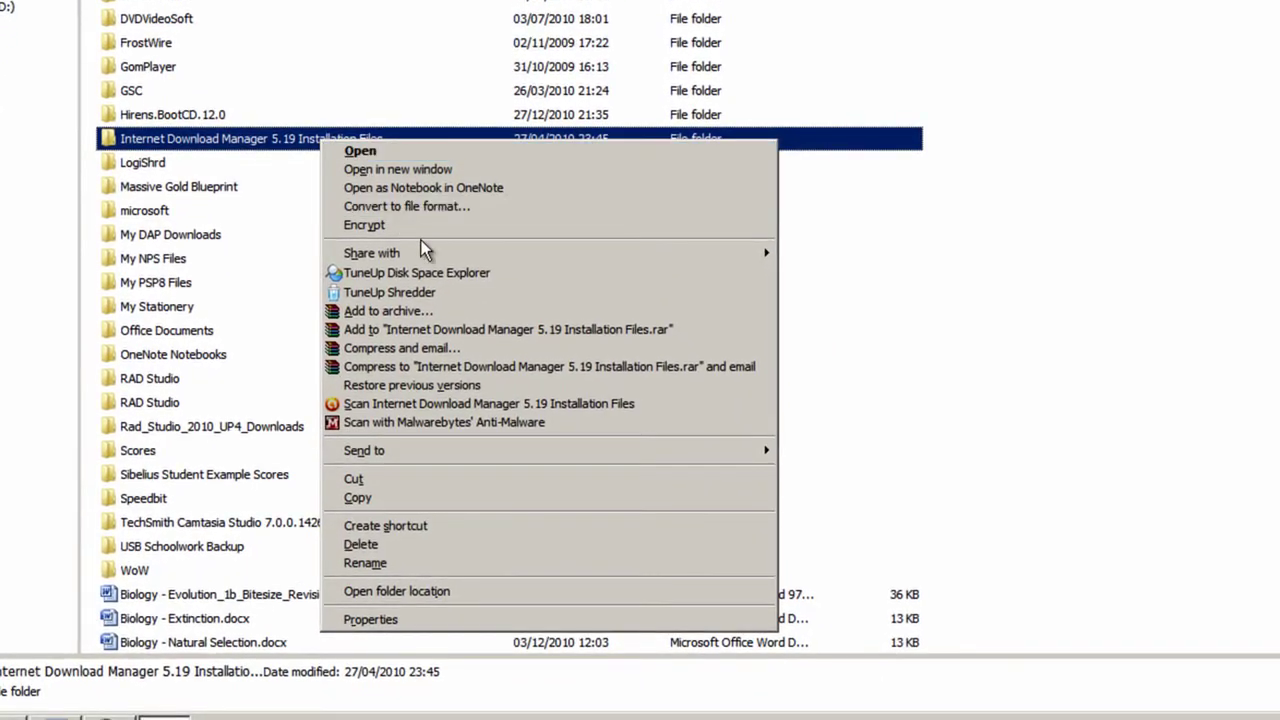
click(202, 140)
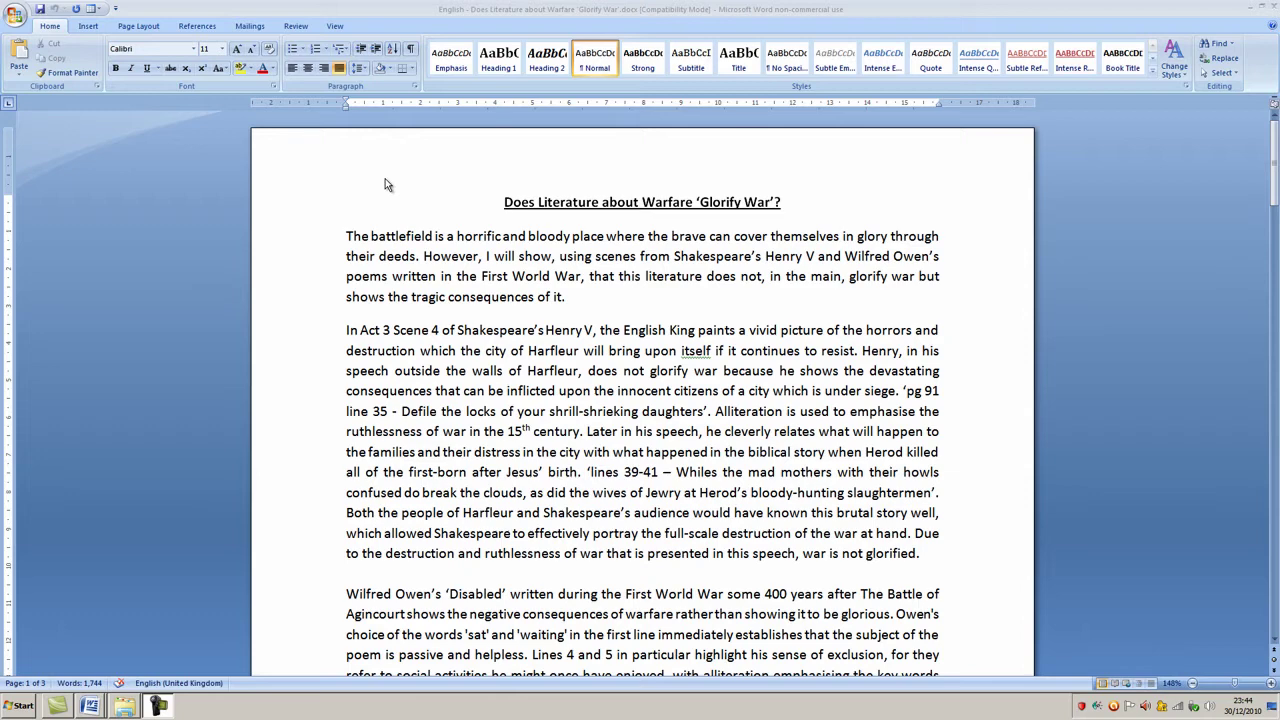
click(385, 179)
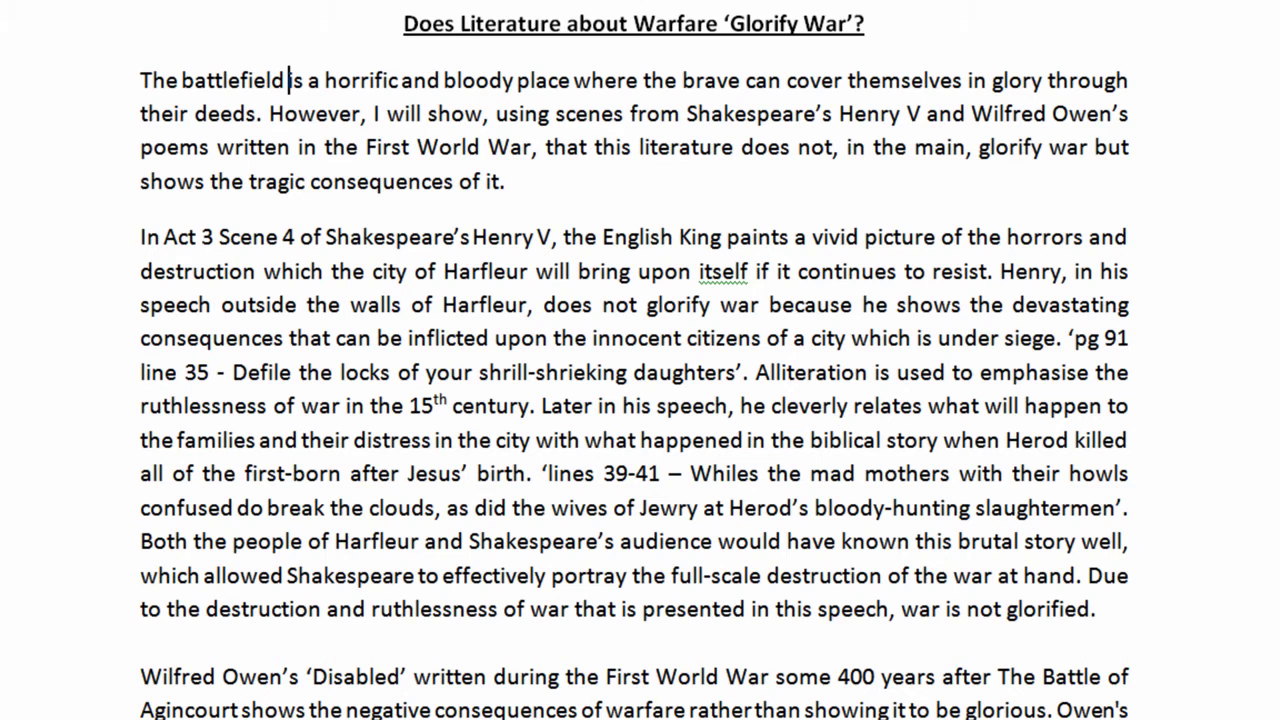
key(ctrl+Right)
key(ctrl+Right)
key(ctrl+Right)
key(ctrl+Right)
key(ctrl+Right)
key(ctrl+Right)
key(ctrl+Right)
key(ctrl+Left)
key(ctrl+Left)
key(ctrl+Left)
key(ctrl+Left)
key(ctrl+Left)
key(ctrl+Left)
key(ctrl+Left)
key(ctrl+Left)
key(ctrl+Left)
key(ctrl+Down)
key(ctrl+Down)
key(Down)
key(Up)
key(ctrl+Up)
key(ctrl+Up)
click(141, 237)
click(141, 643)
click(141, 80)
Step: Extend the essay selection two words with Ctrl+Shift+Right, then down and back up by paragraph
key(ctrl+shift+Right)
key(ctrl+shift+Right)
key(ctrl+shift+Right)
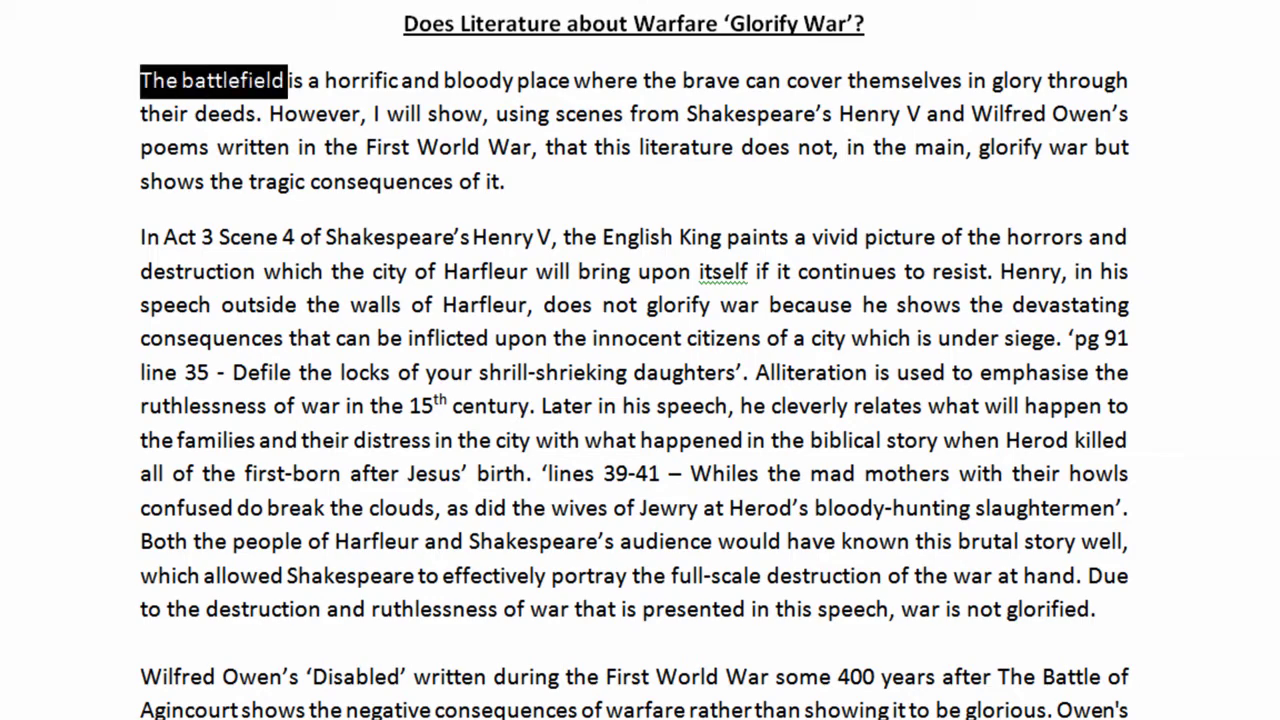
key(ctrl+shift+Right)
key(ctrl+shift+Right)
key(ctrl+shift+Right)
key(ctrl+shift+Right)
key(ctrl+shift+Right)
key(ctrl+shift+Right)
key(ctrl+shift+Right)
key(ctrl+shift+Right)
key(ctrl+shift+Right)
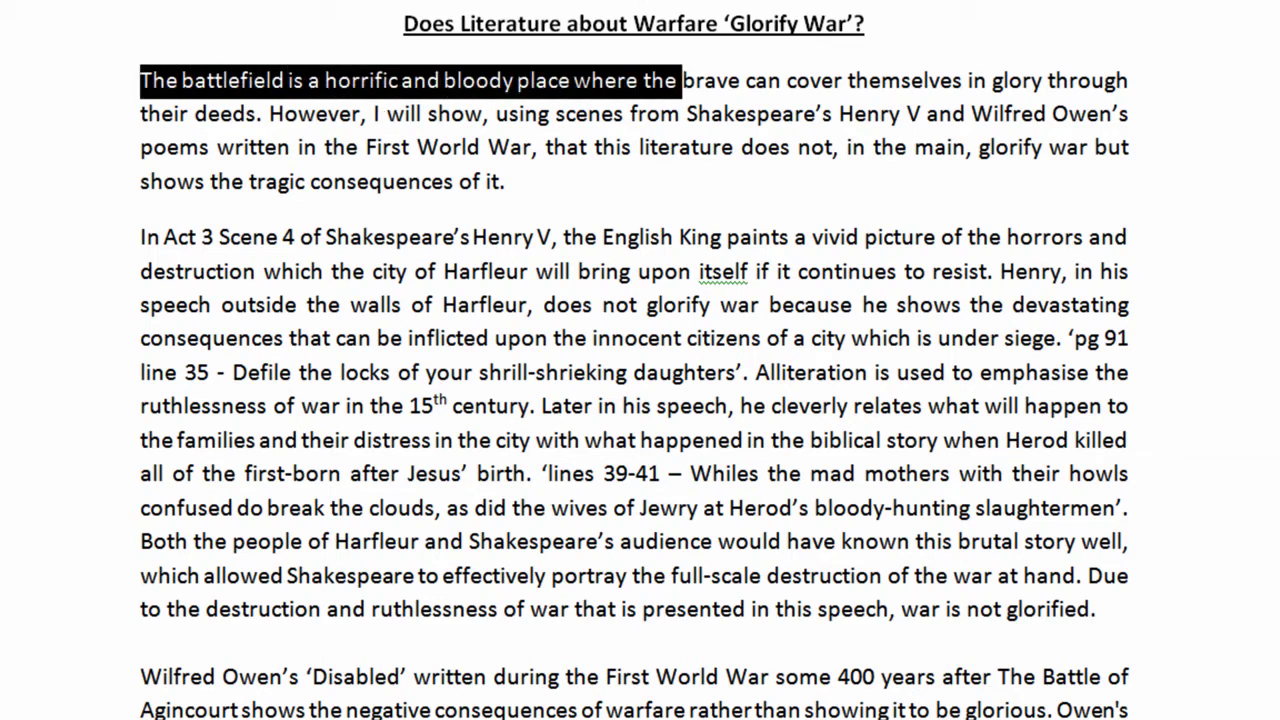
key(ctrl+shift+Down)
key(ctrl+shift+Down)
key(ctrl+shift+Down)
key(ctrl+shift+Down)
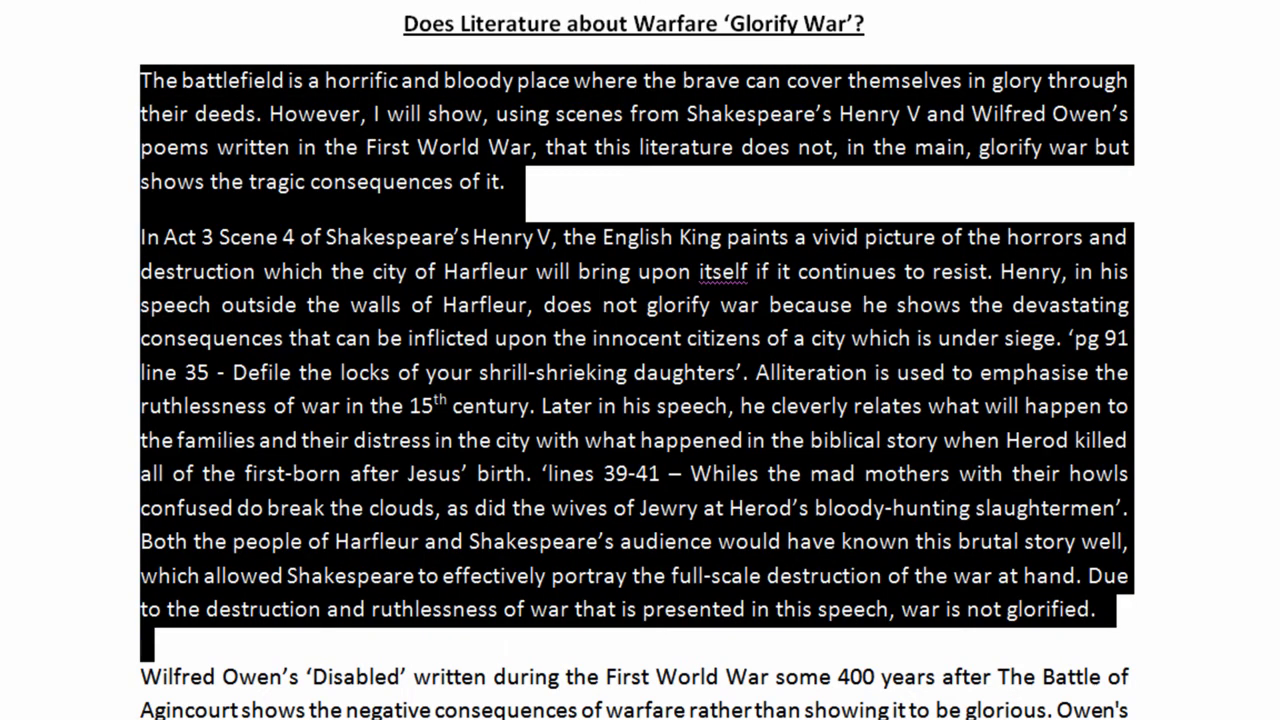
key(ctrl+shift+Up)
key(ctrl+shift+Up)
key(ctrl+shift+Up)
key(ctrl+shift+Up)
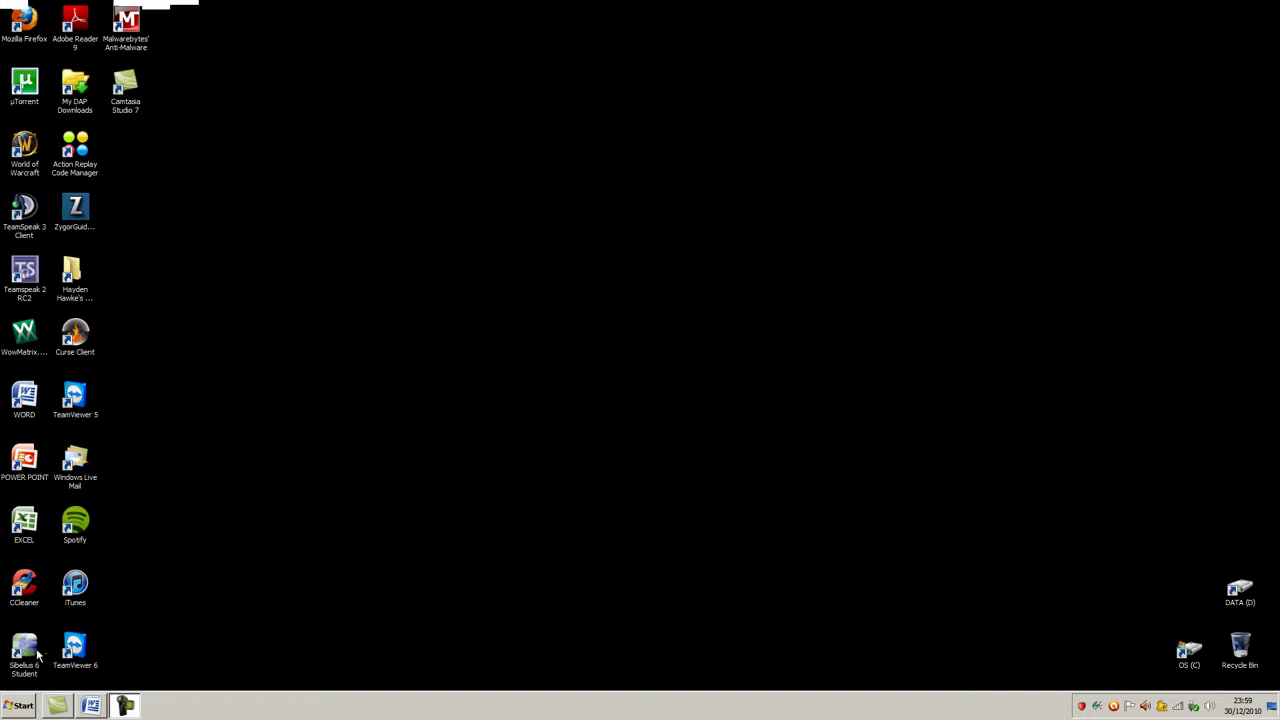
Step: Select Sibelius 6 Student, extend the selection row by row with Shift+arrows, then reselect only Sibelius
click(33, 652)
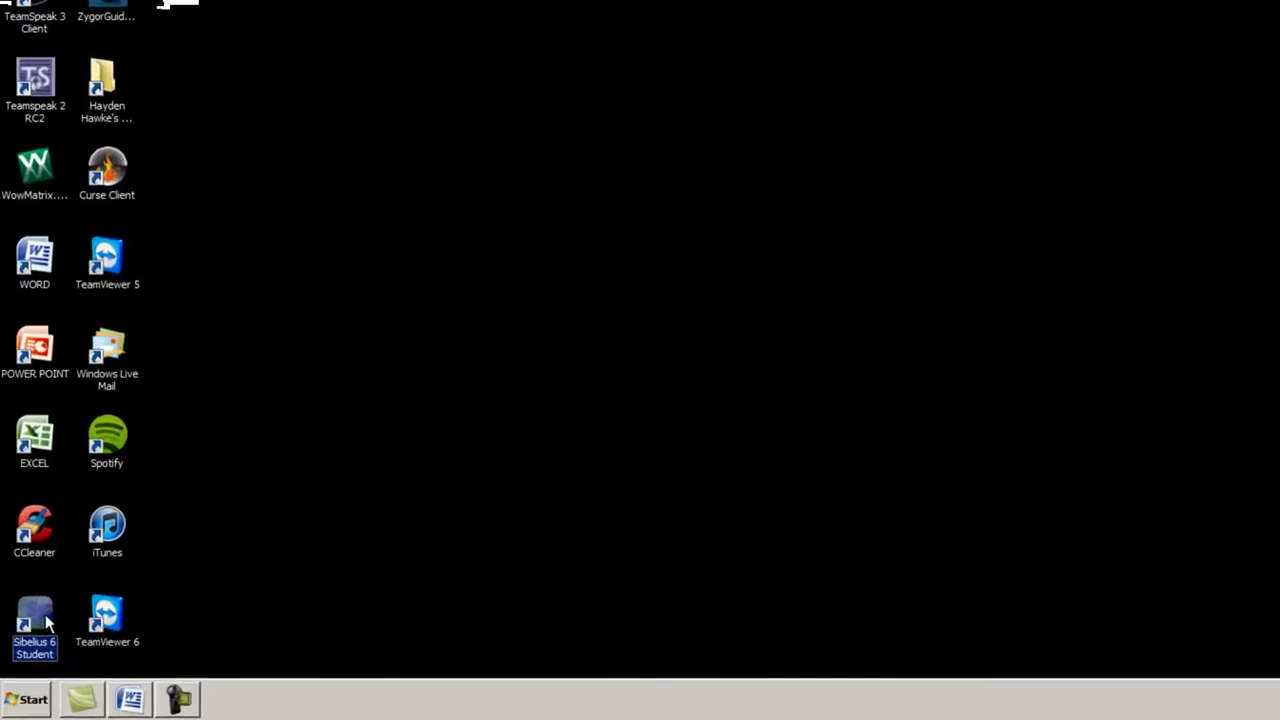
key(shift+Up)
key(shift+Up)
key(shift+Up)
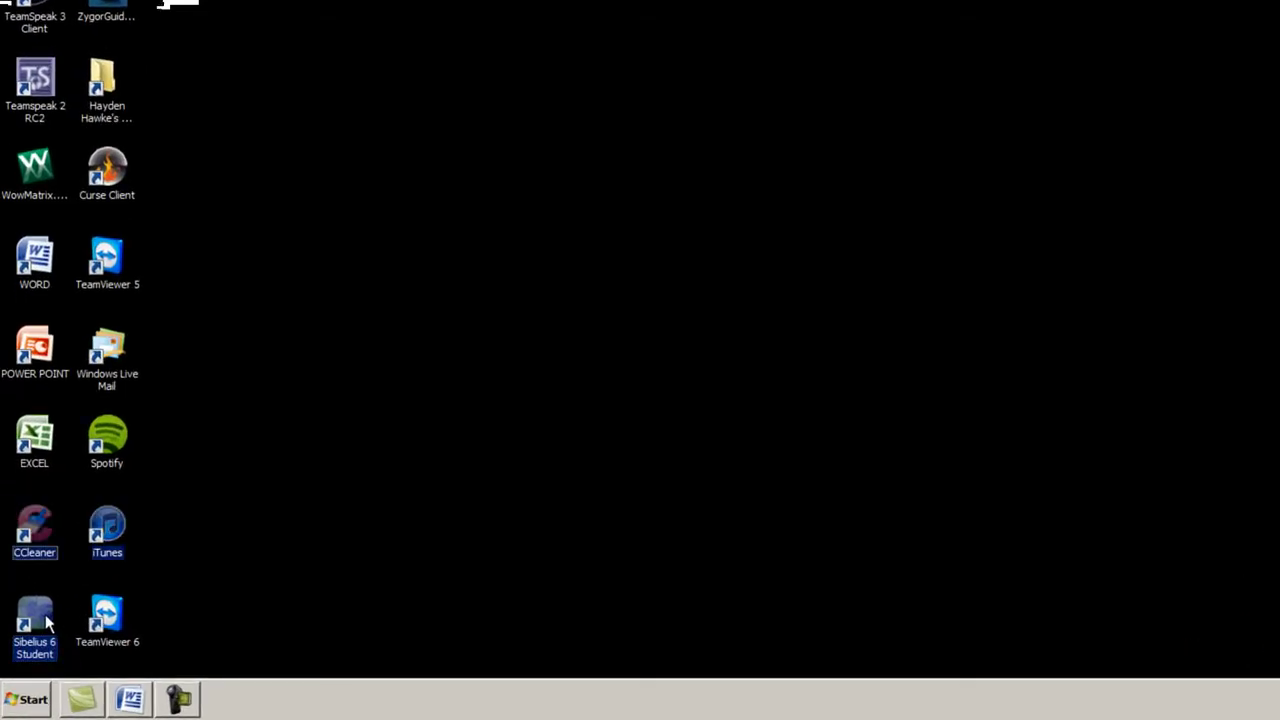
key(shift+Up)
key(shift+Up)
key(shift+Up)
key(shift+Up)
key(shift+Up)
key(shift+Up)
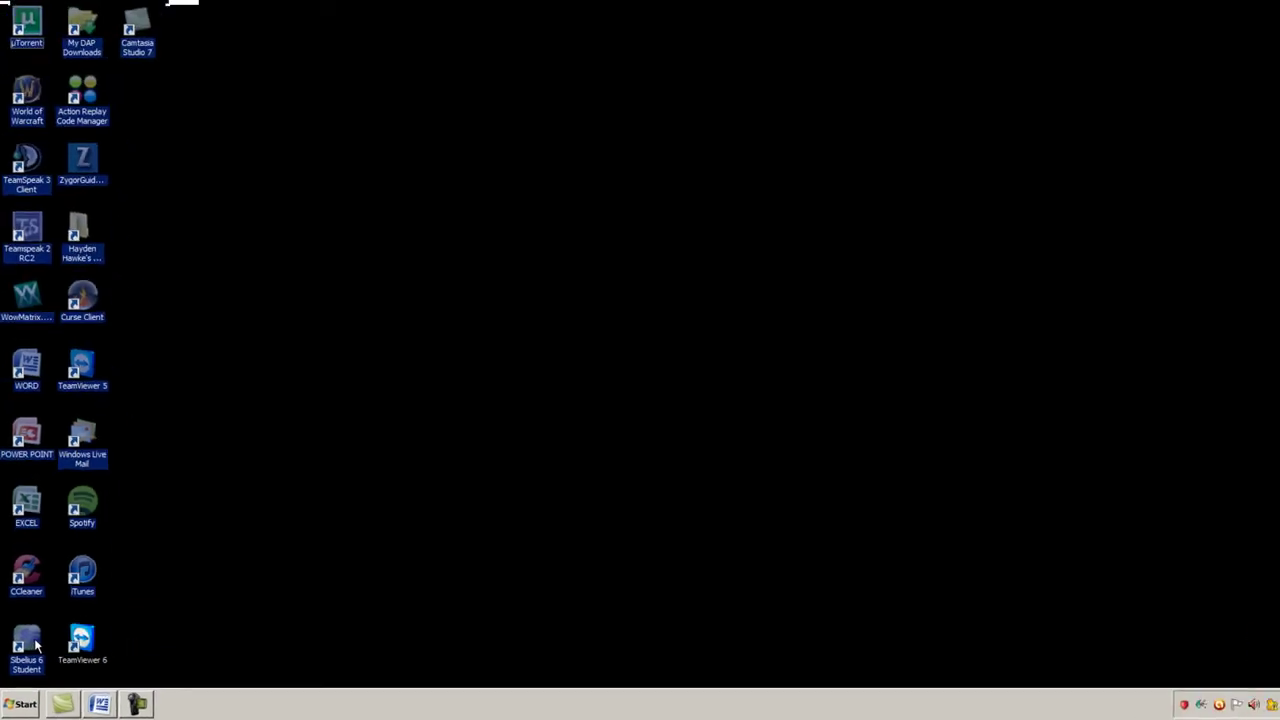
key(shift+Up)
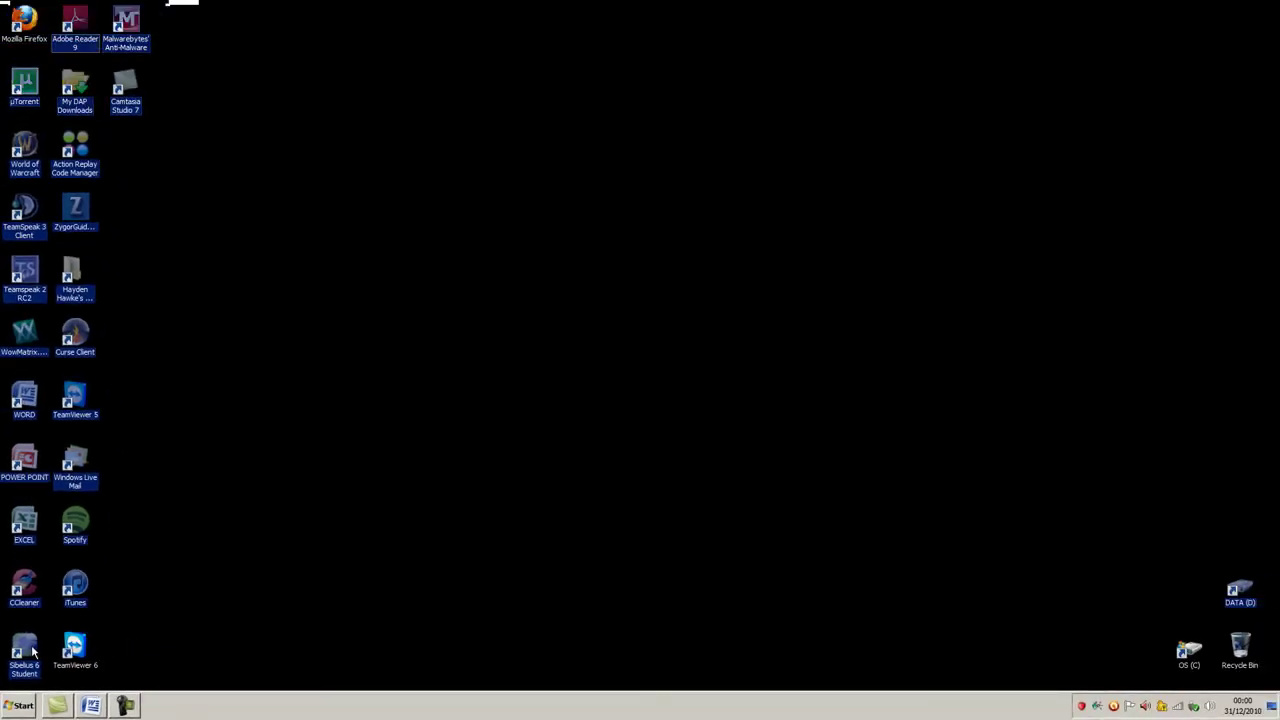
key(shift+Down)
key(shift+Up)
key(shift+Down)
key(shift+Right)
key(shift+Left)
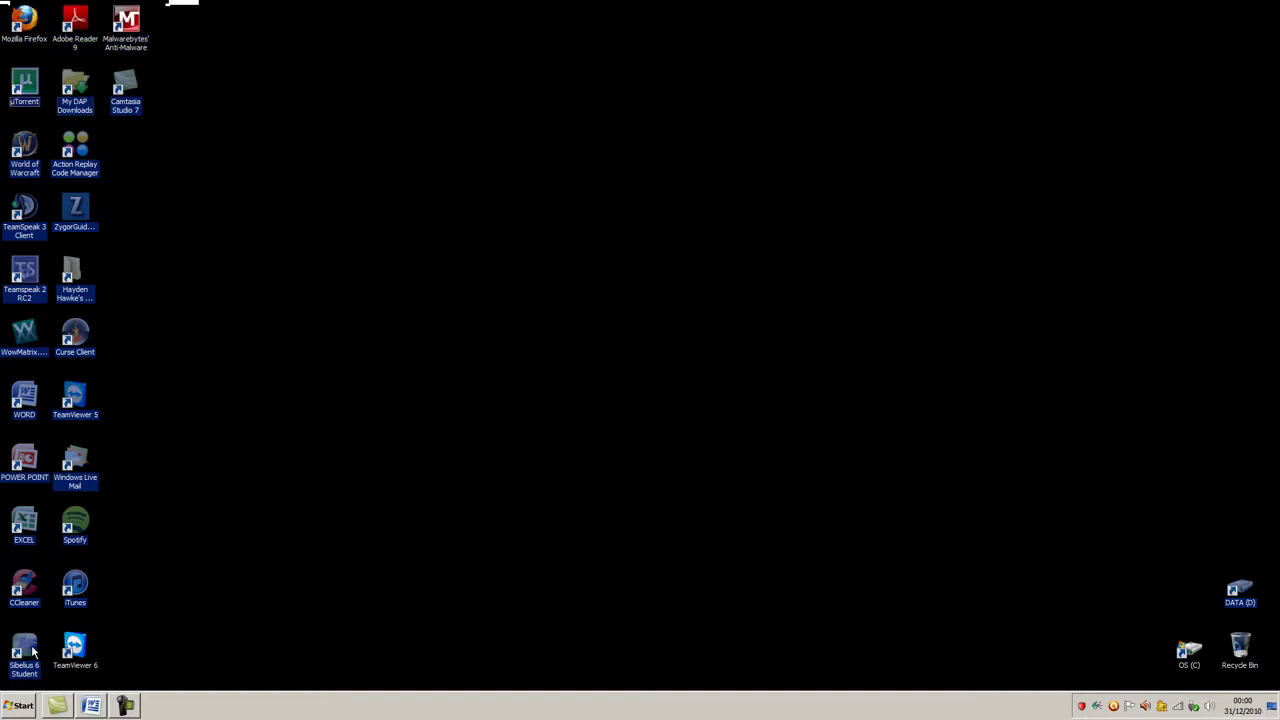
click(33, 652)
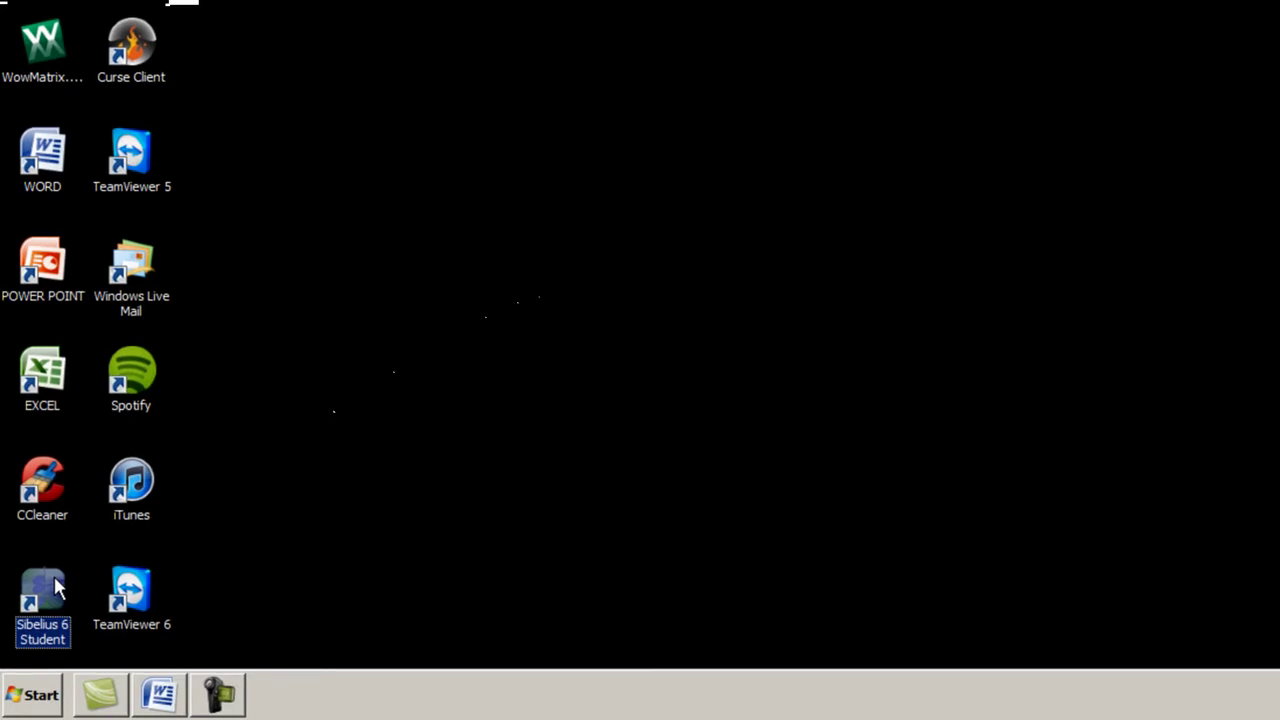
Step: With Ctrl+arrows and Ctrl+Space, add POWER POINT and neighbouring shortcuts to the Sibelius selection
key(ctrl+Up)
key(ctrl+Right)
key(ctrl+Up)
key(ctrl+Left)
key(ctrl+Up)
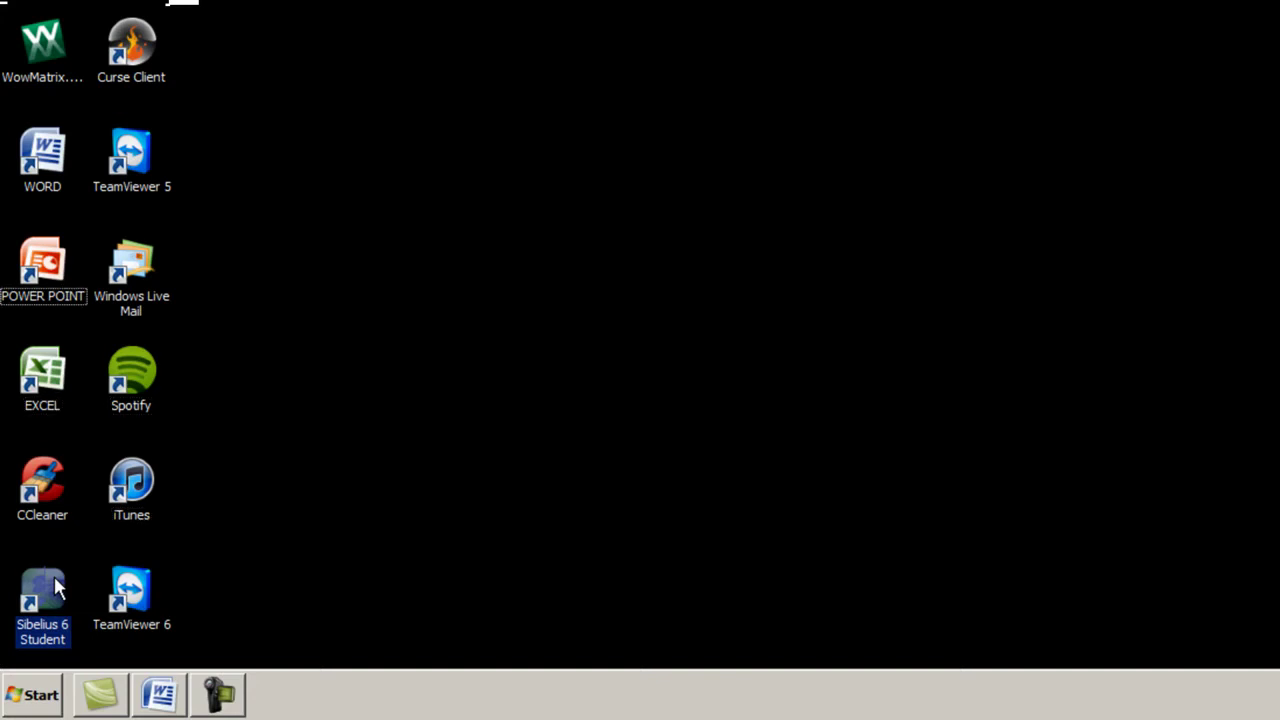
key(ctrl+space)
key(ctrl+Right)
key(ctrl+space)
key(ctrl+Down)
key(ctrl+space)
key(ctrl+Left)
Step: Add iTunes, TeamViewer 6, TeamViewer 5, WORD and WowMatrix to the selection the same way
key(ctrl+space)
key(ctrl+Down)
key(ctrl+space)
key(ctrl+Right)
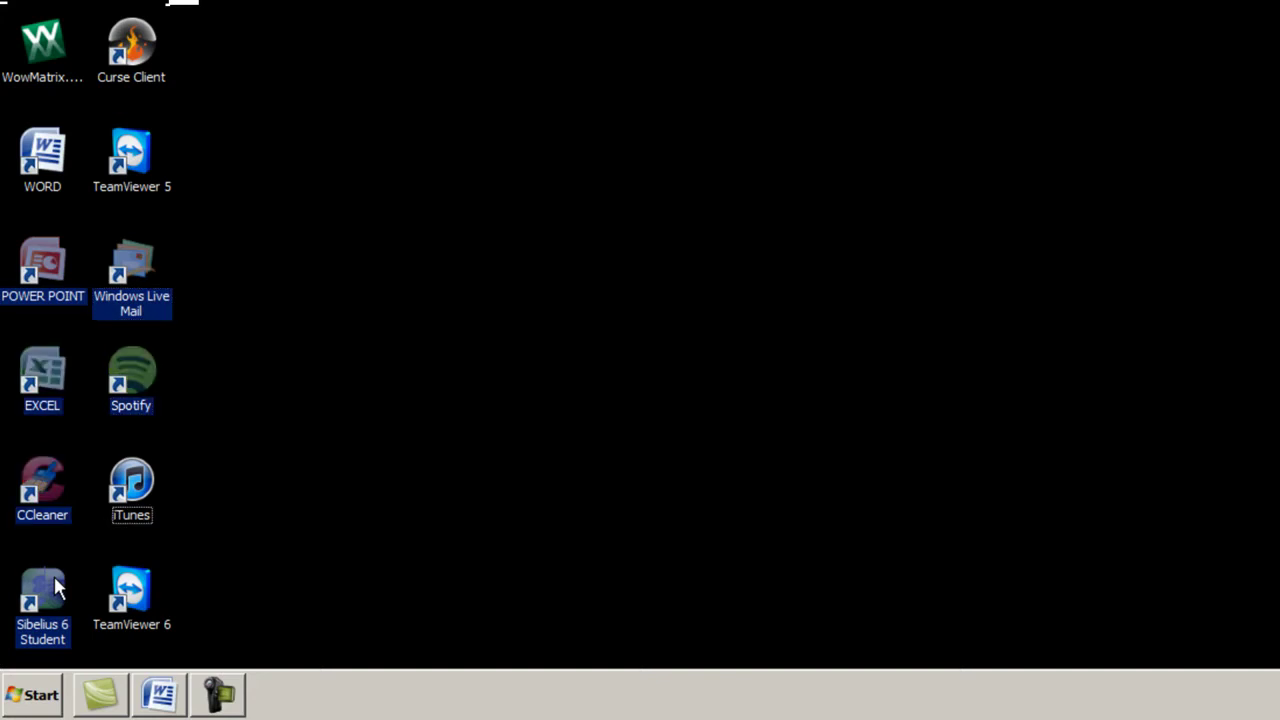
key(ctrl+space)
key(ctrl+Down)
key(ctrl+space)
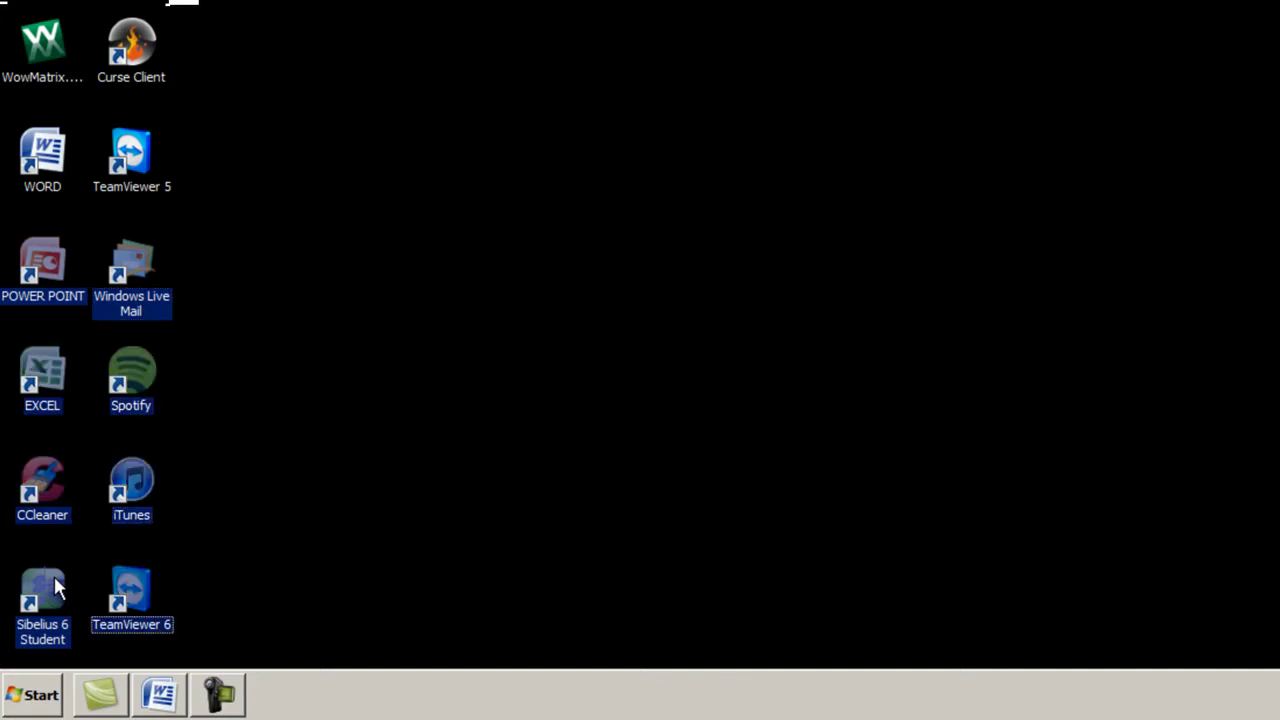
key(ctrl+Up)
key(ctrl+Up)
key(ctrl+Up)
key(ctrl+Up)
key(ctrl+space)
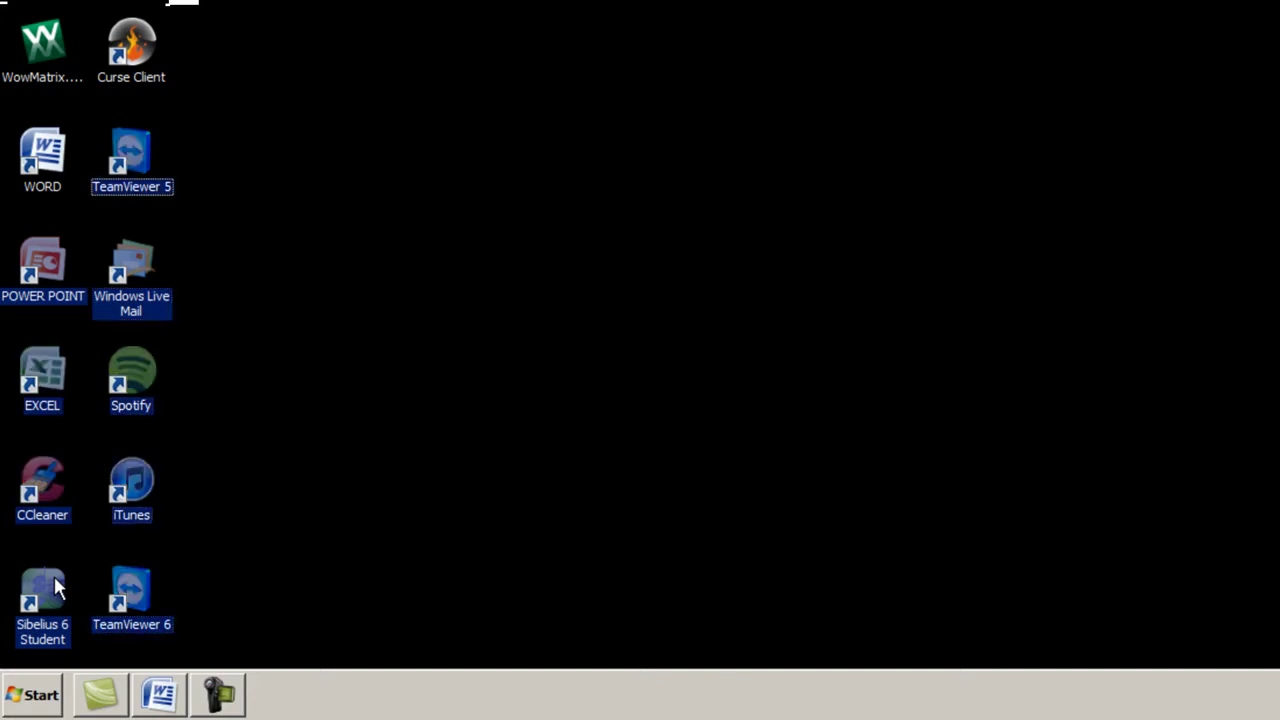
key(ctrl+Left)
key(ctrl+space)
key(ctrl+Up)
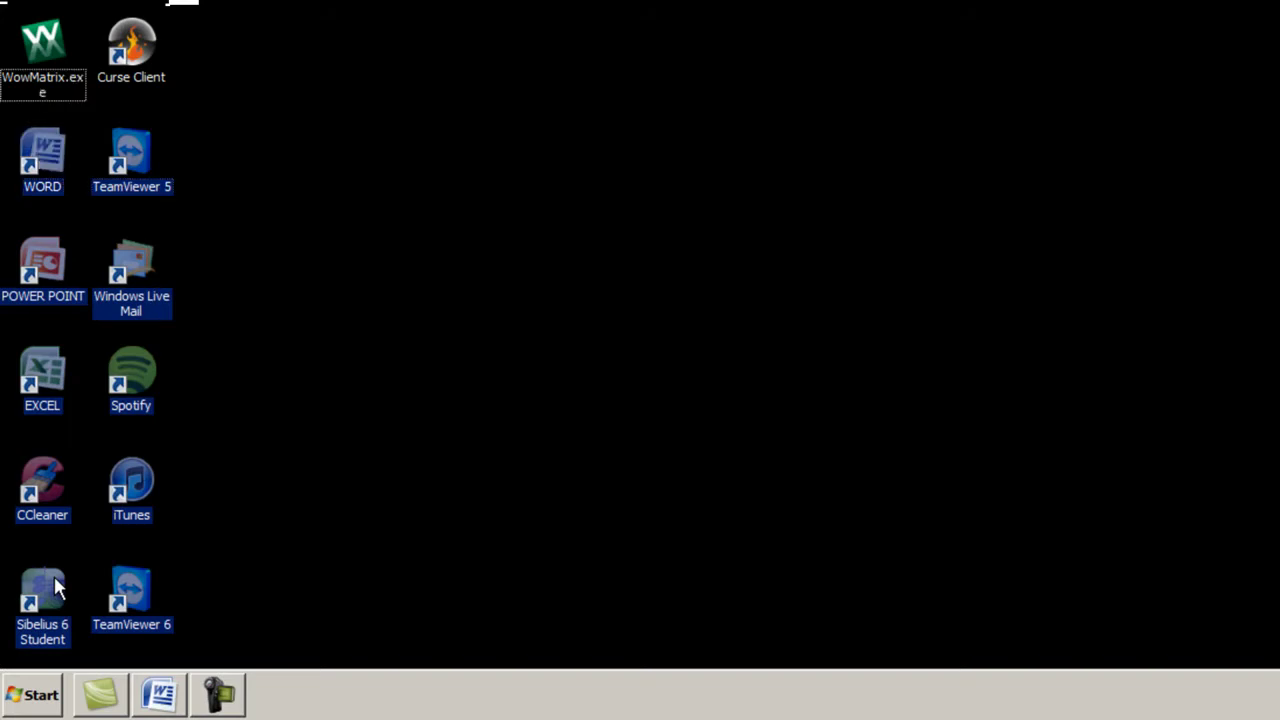
key(ctrl+space)
key(ctrl+Right)
key(ctrl+Up)
key(ctrl+Up)
key(ctrl+space)
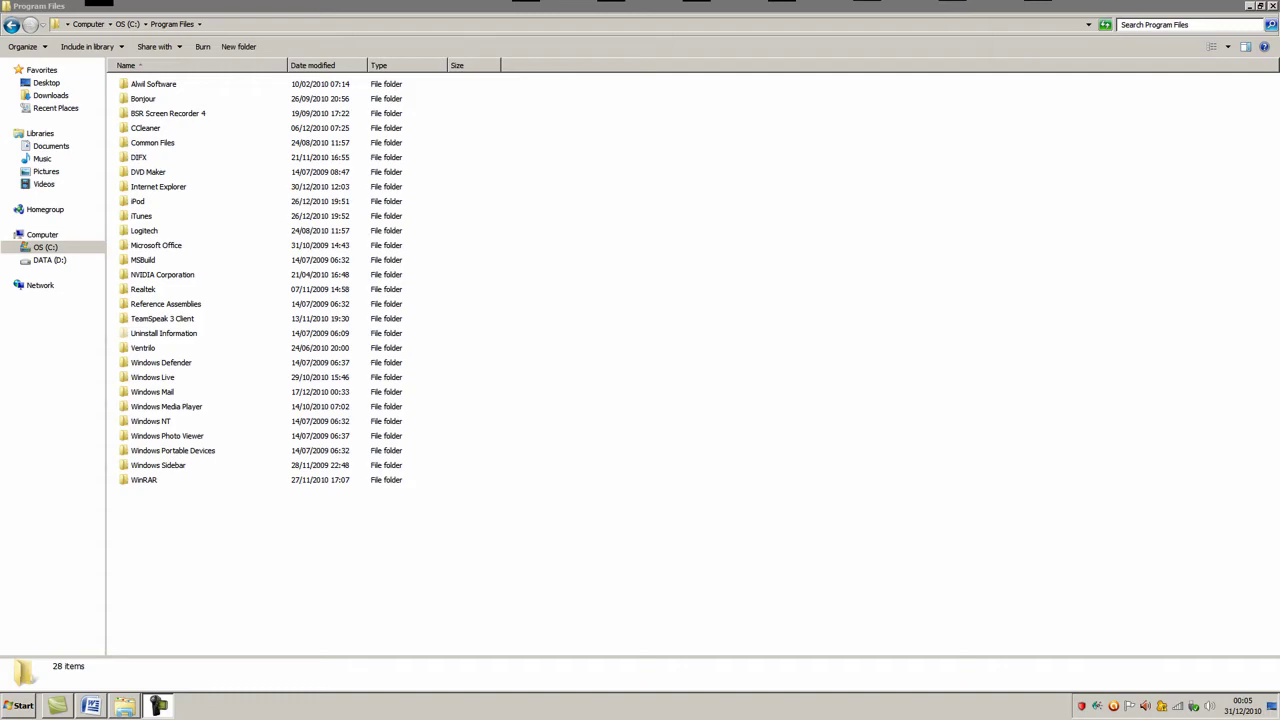
Step: Select the Alwil Software folder, then all 28 Program Files folders with Ctrl+A
click(180, 84)
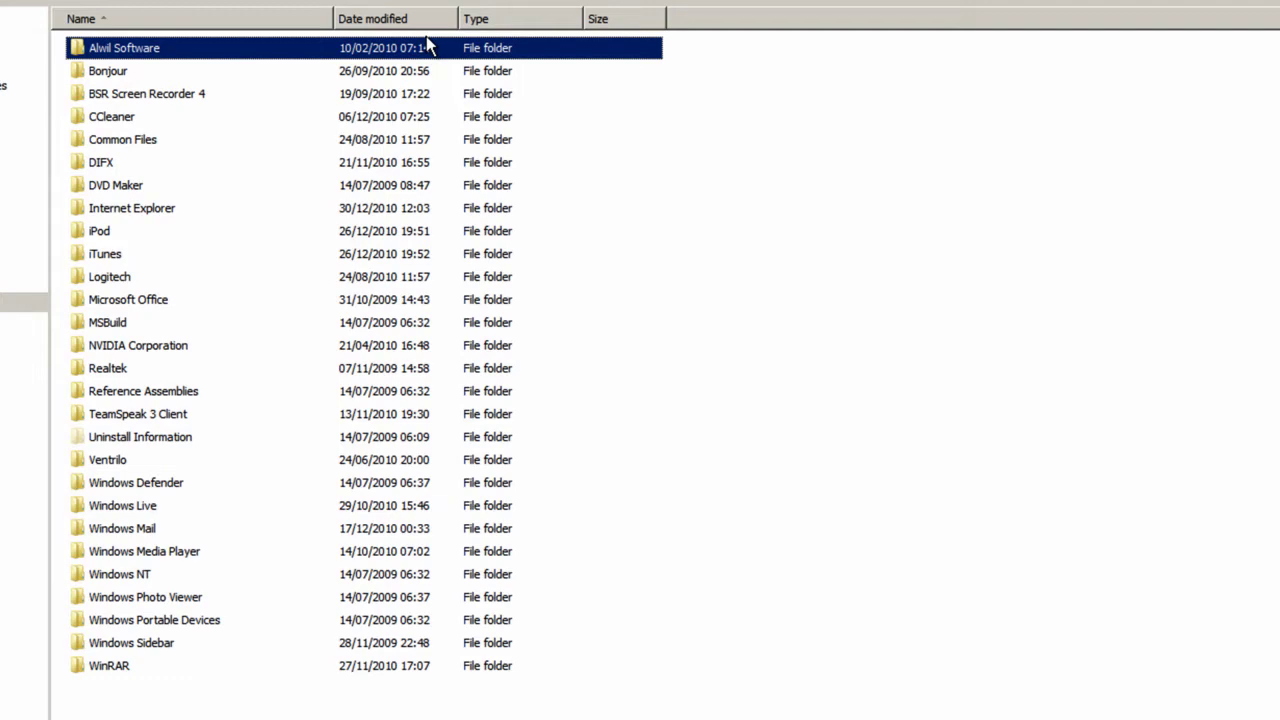
key(ctrl+a)
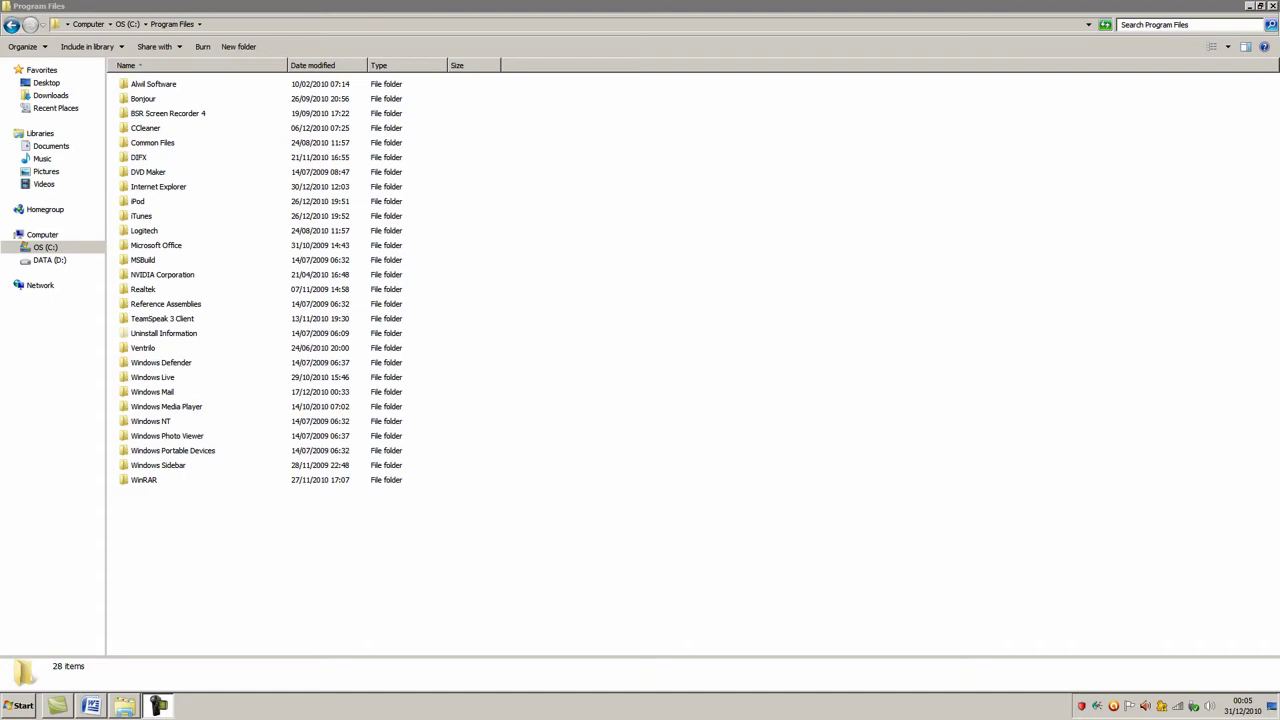
Step: Activate the Program Files window, focus its search box with Ctrl+E, and close the search history list
click(666, 6)
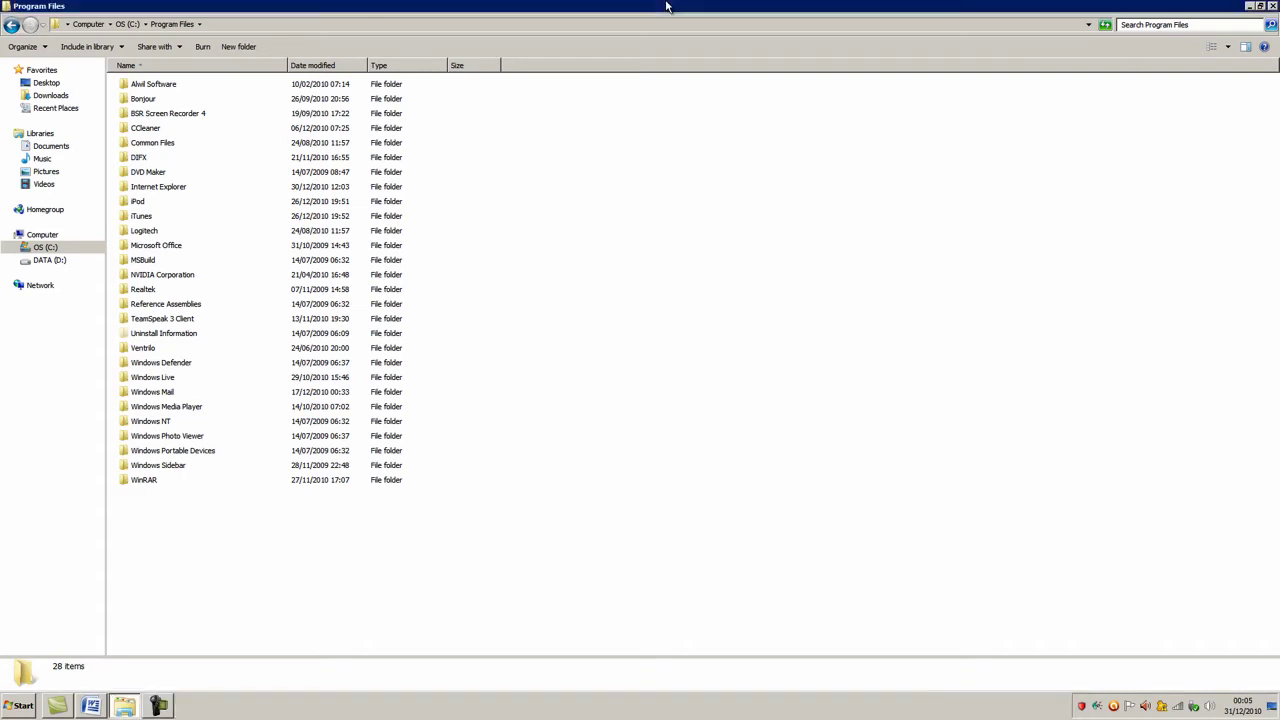
key(ctrl+e)
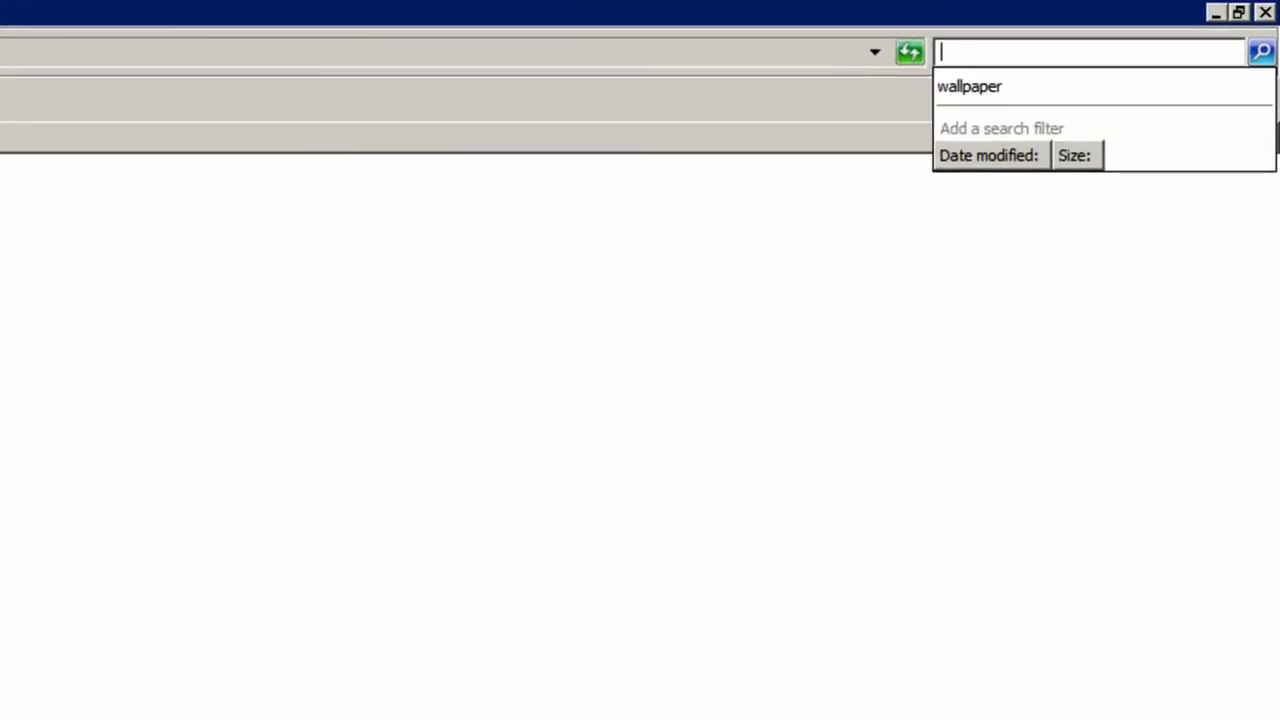
click(952, 51)
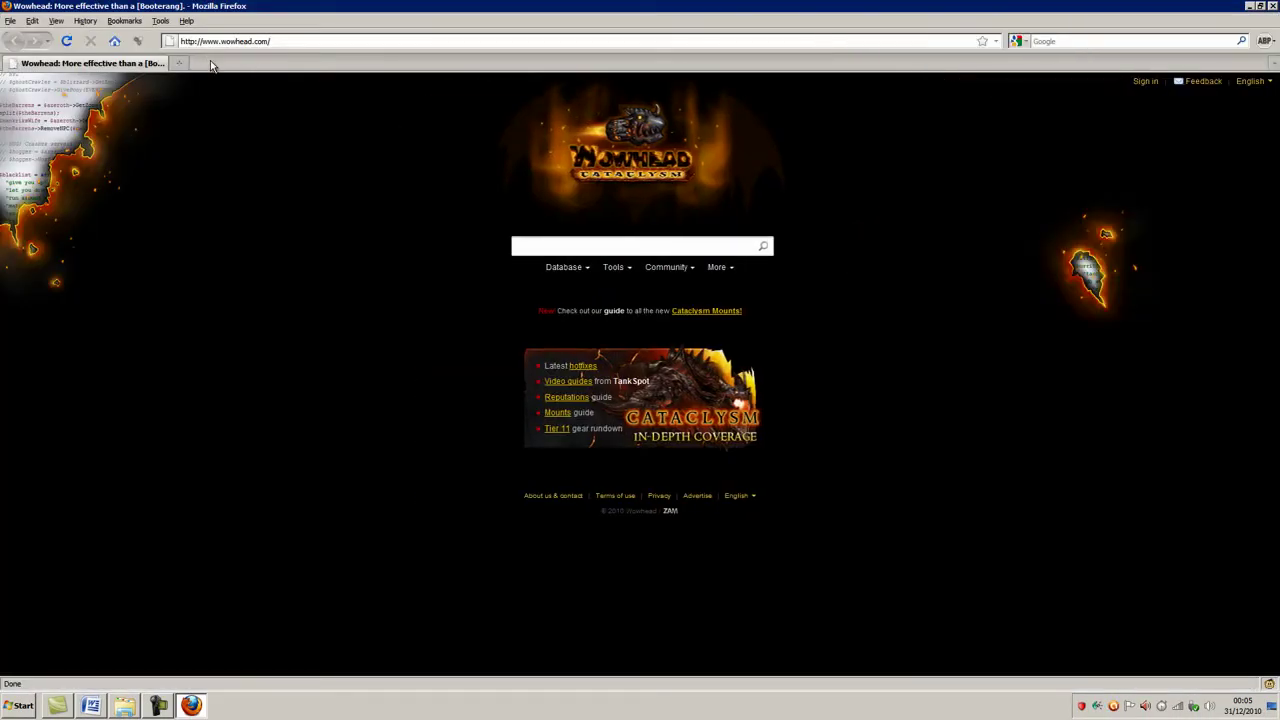
Step: Open Firefox's find-in-page bar on the Wowhead page with Ctrl+F
key(ctrl+f)
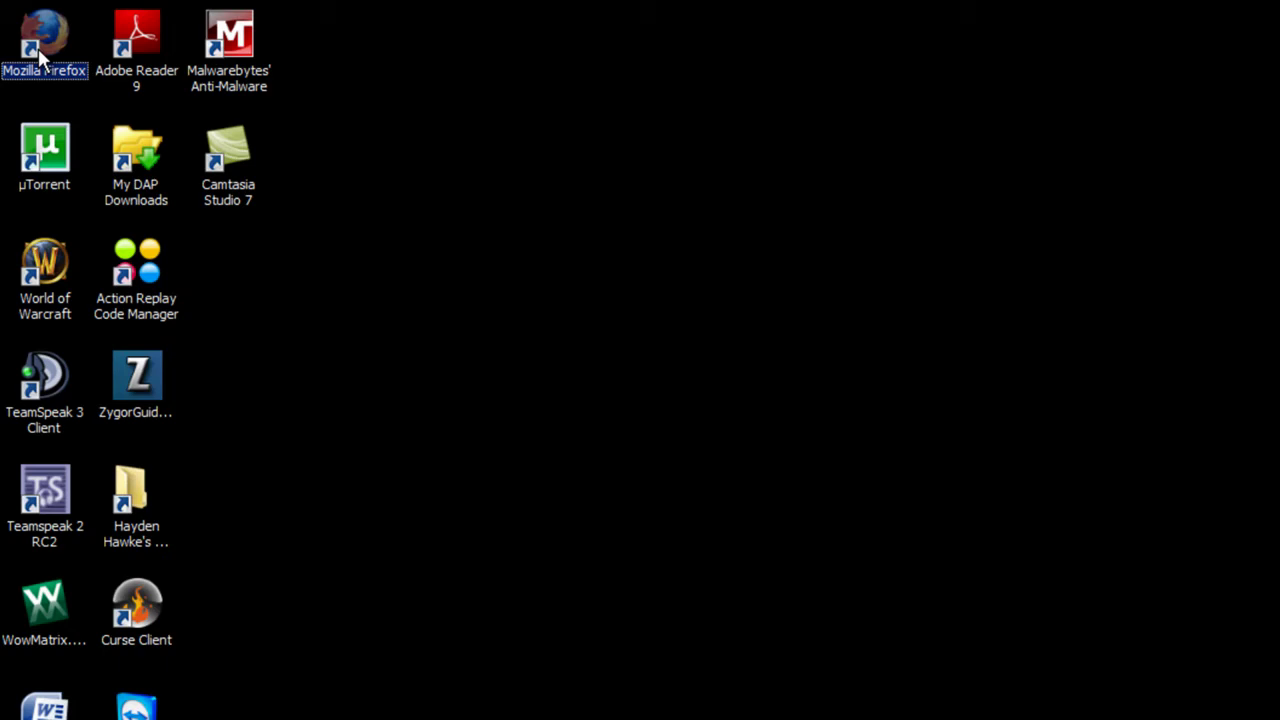
key(alt+Return)
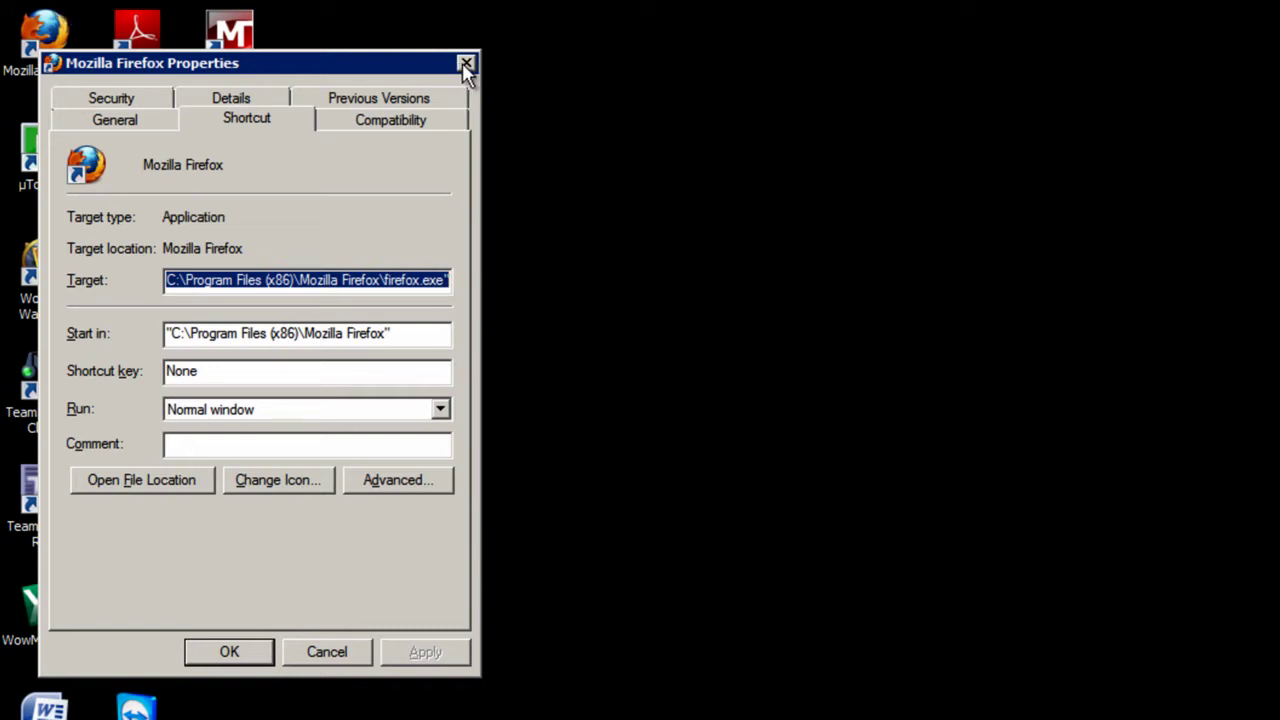
click(465, 65)
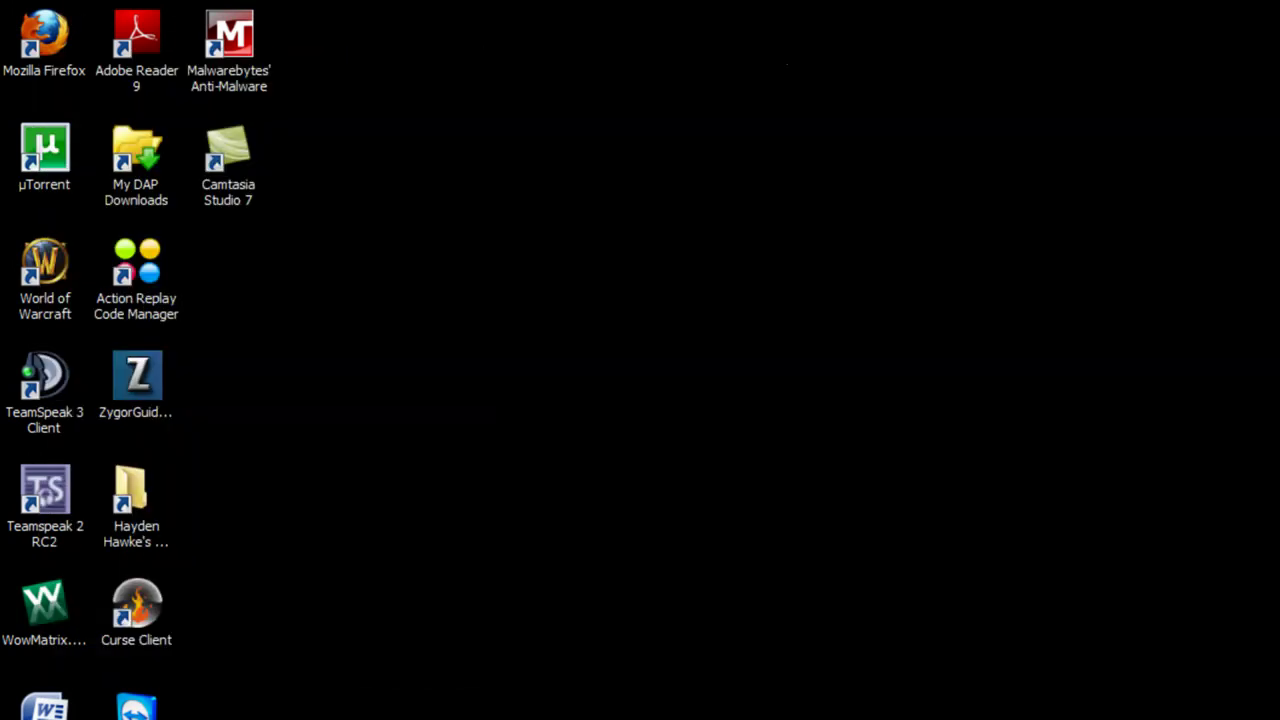
key(super)
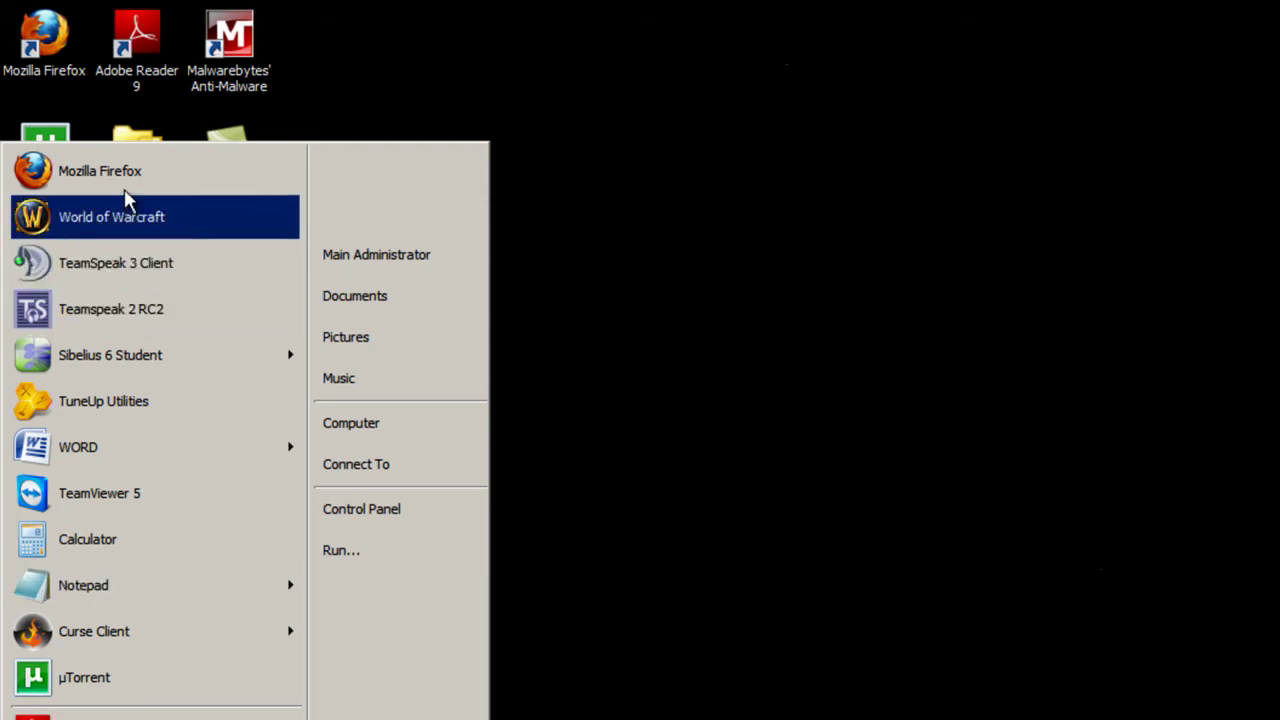
click(124, 163)
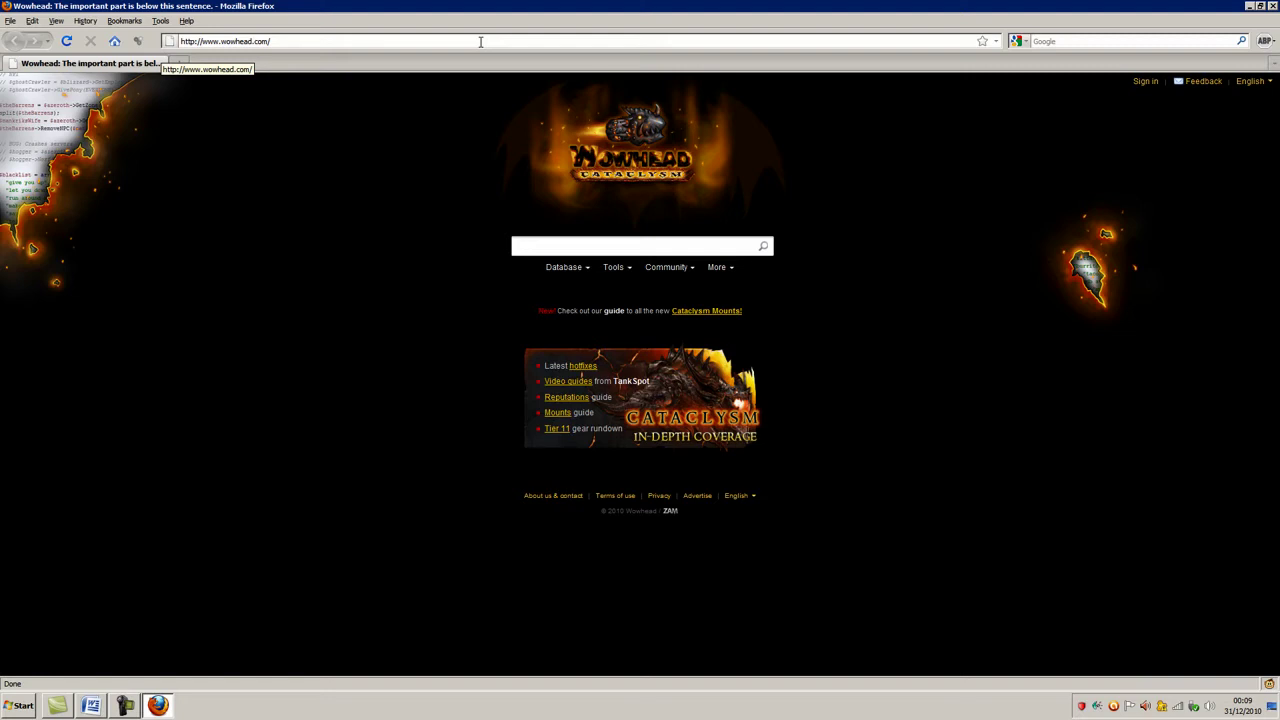
key(alt+F4)
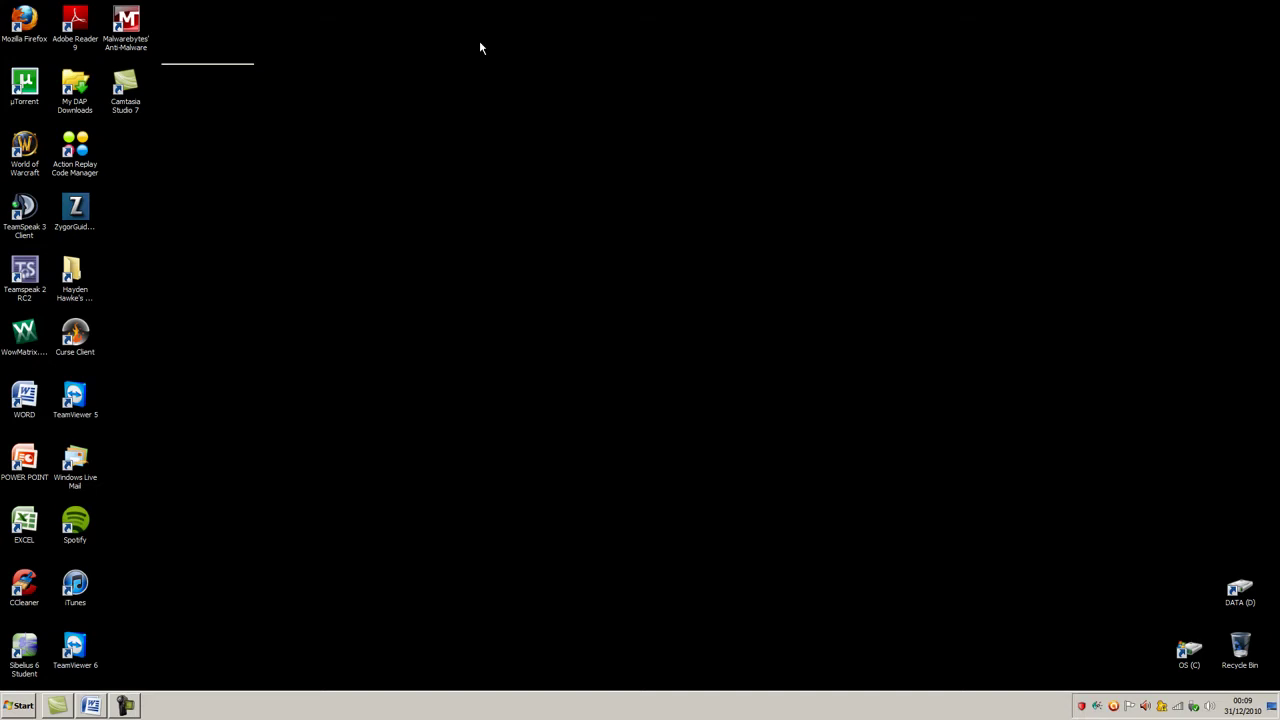
key(F10)
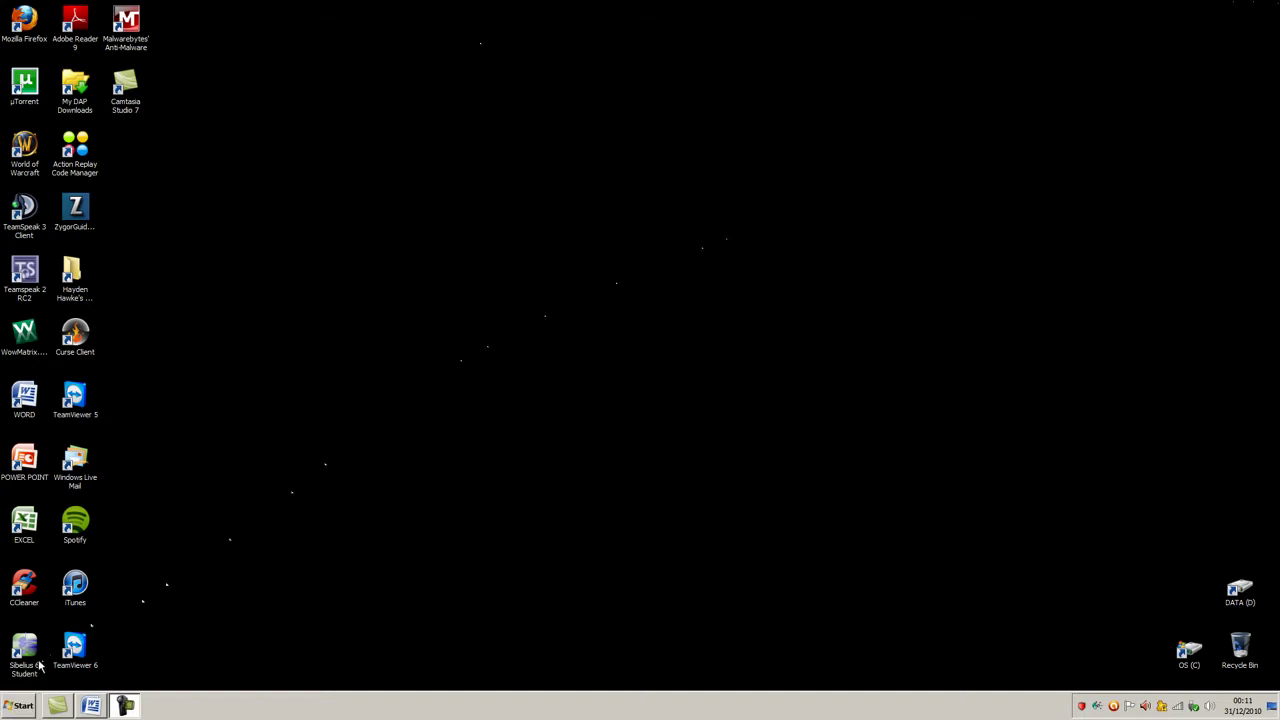
Step: Launch Mozilla Firefox from the Start menu and bring up its Alt+Space window menu
click(18, 705)
click(107, 92)
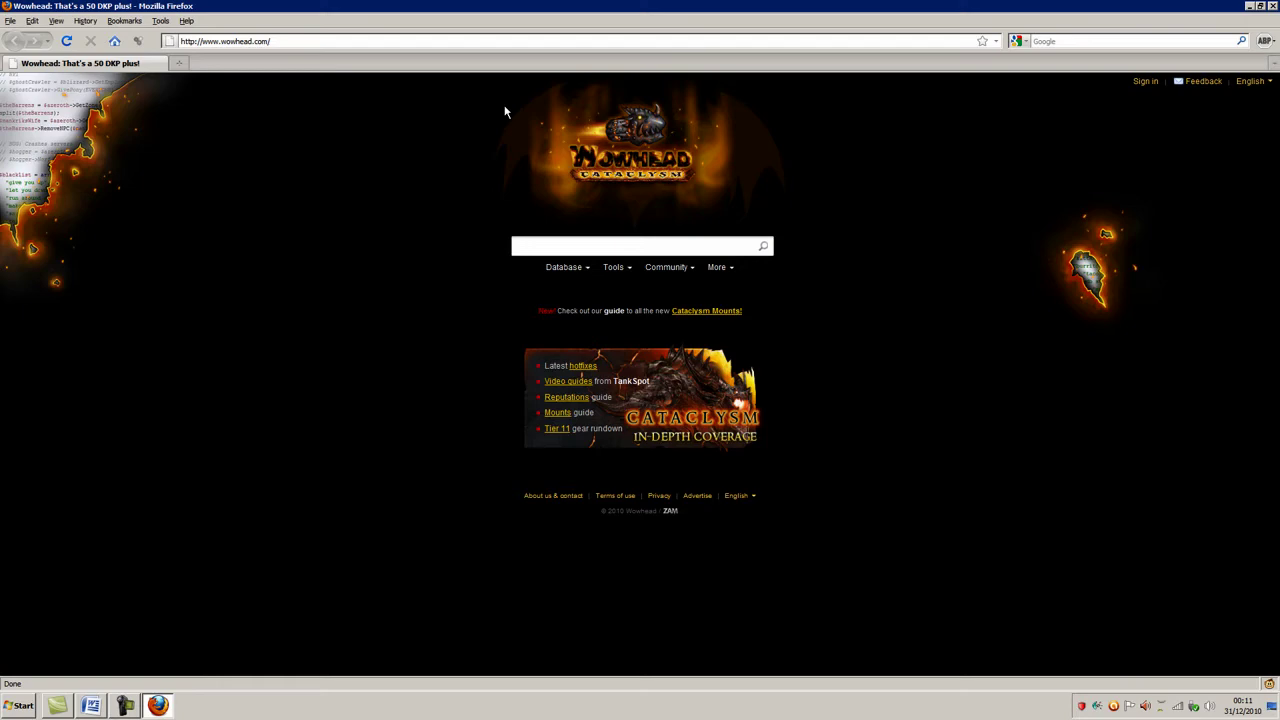
key(alt+space)
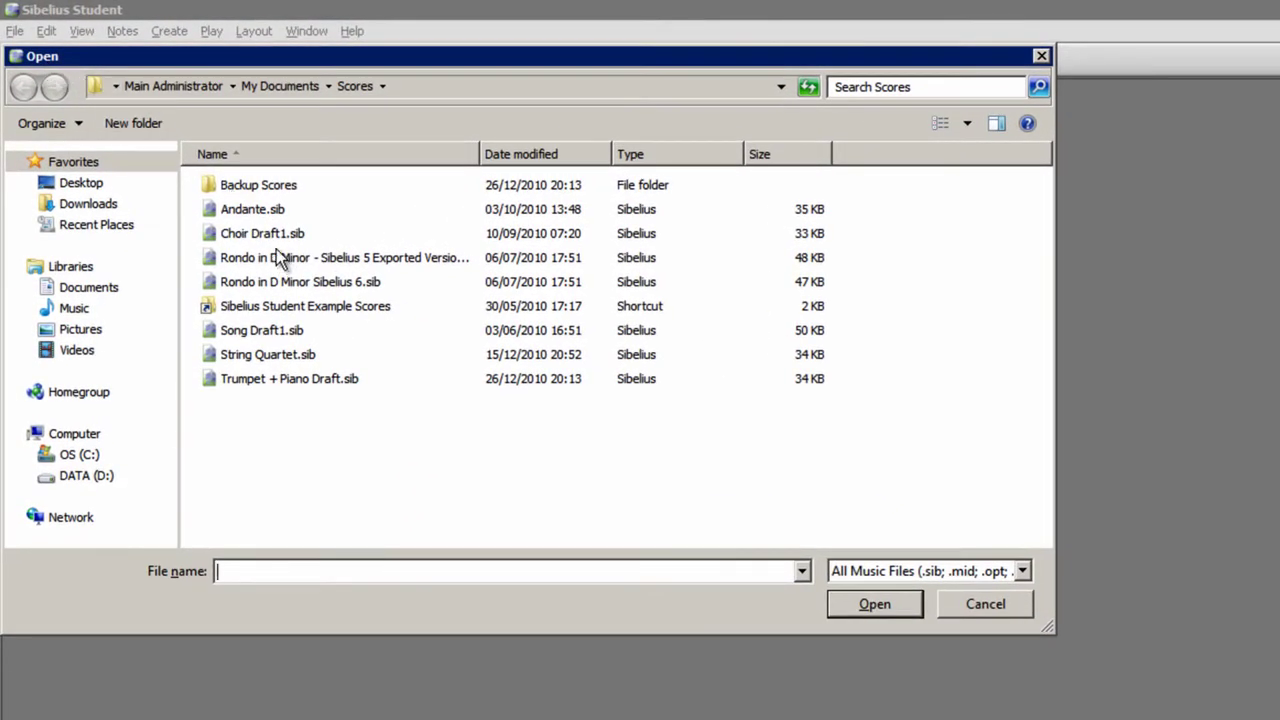
Step: Open the Choir Draft1 and String Quartet scores from the Open dialog
double_click(268, 236)
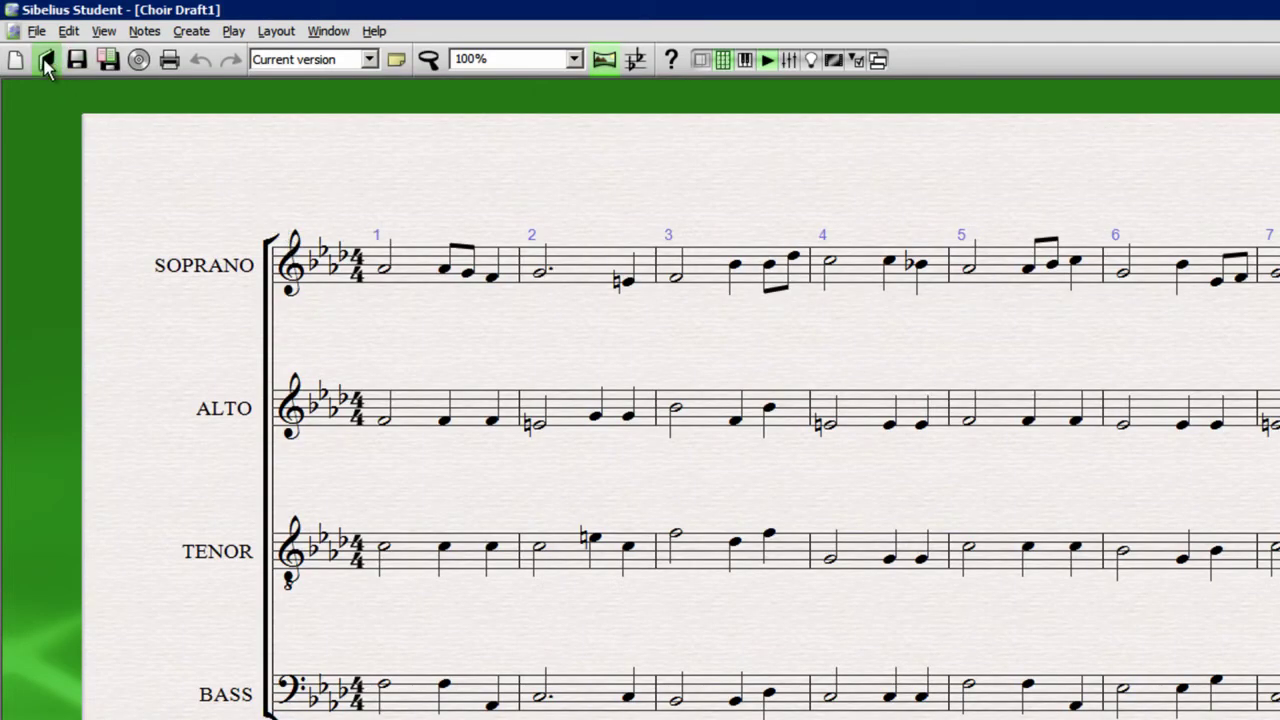
click(46, 62)
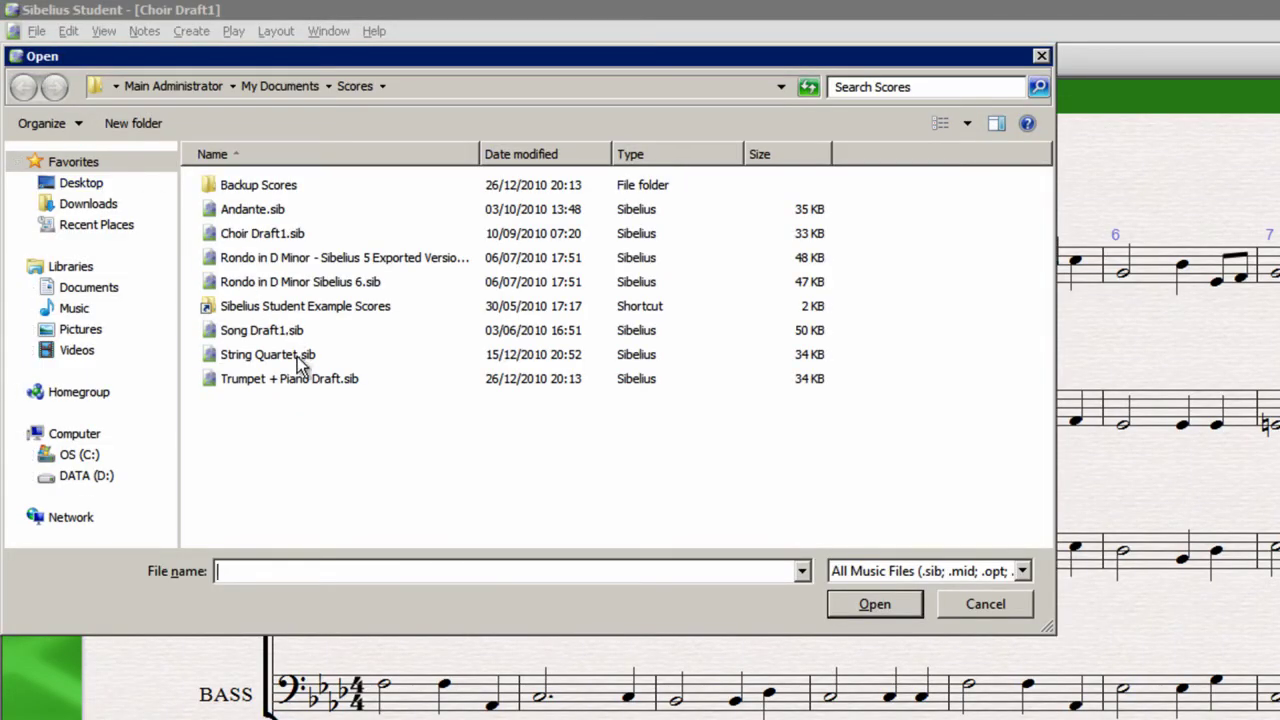
double_click(297, 357)
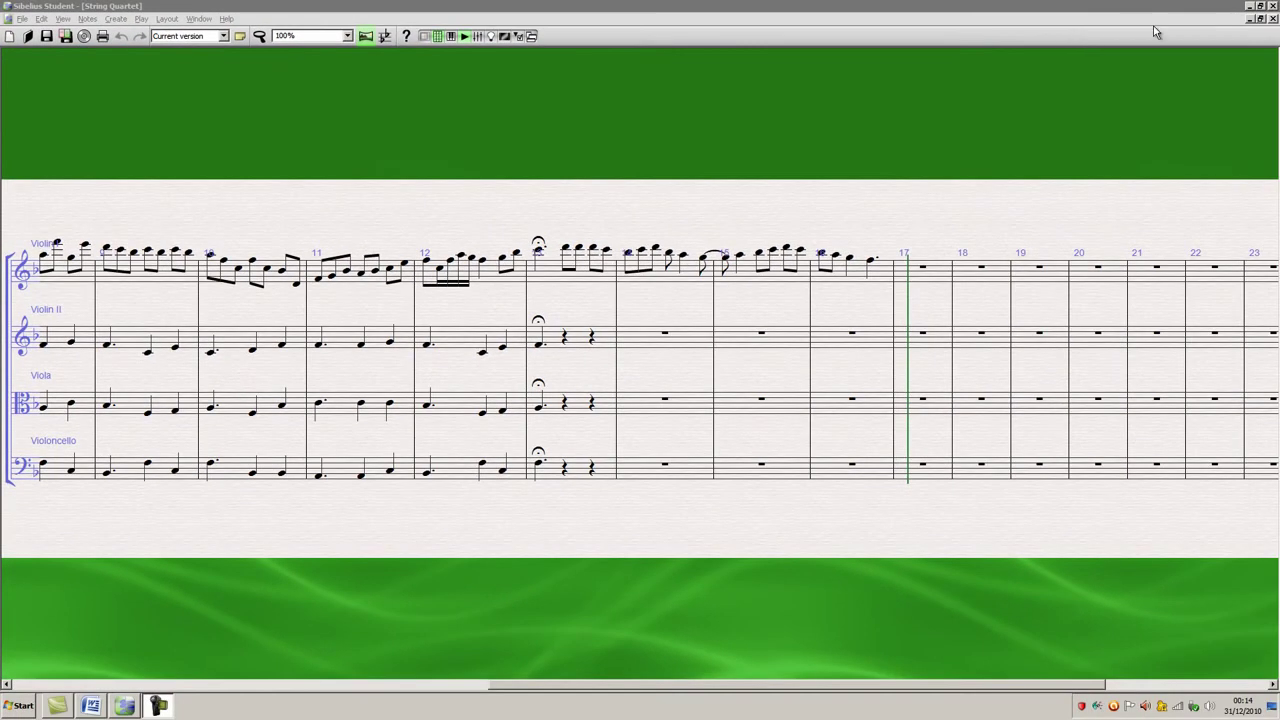
Step: Rearrange the String Quartet and Choir Draft1 windows, then close String Quartet with Ctrl+W
click(1250, 20)
drag(609, 106, 660, 108)
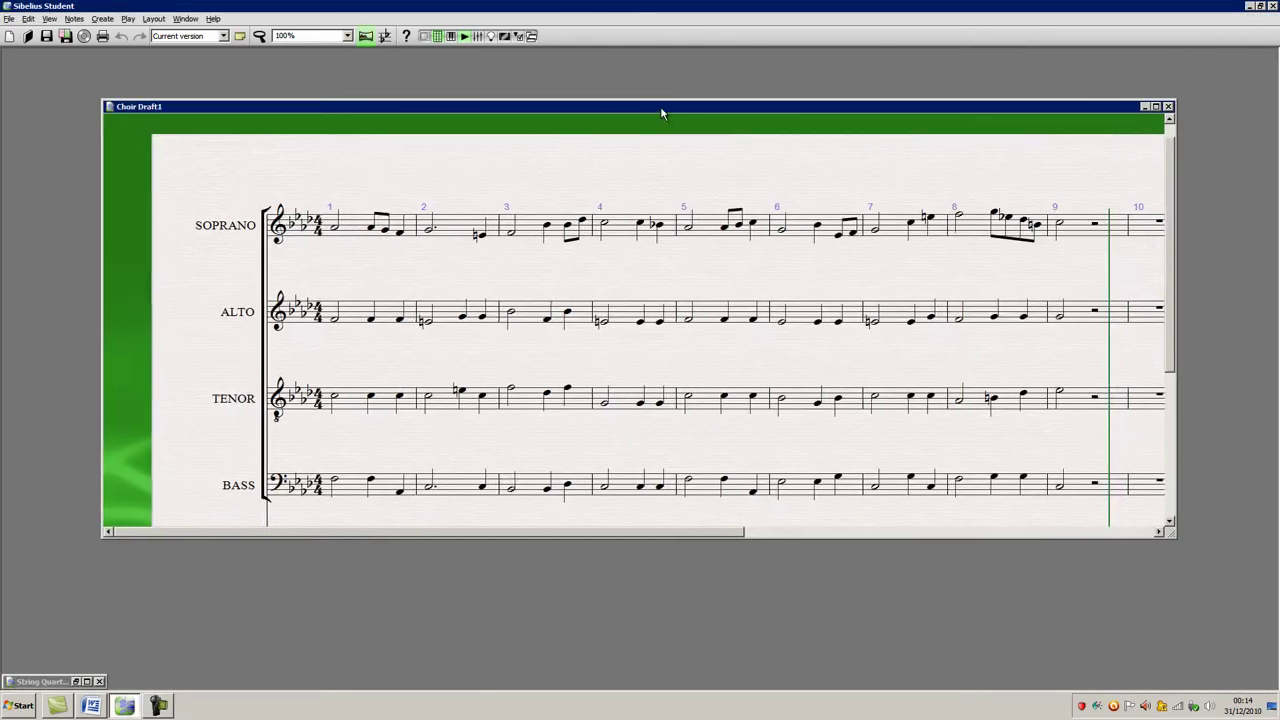
click(88, 681)
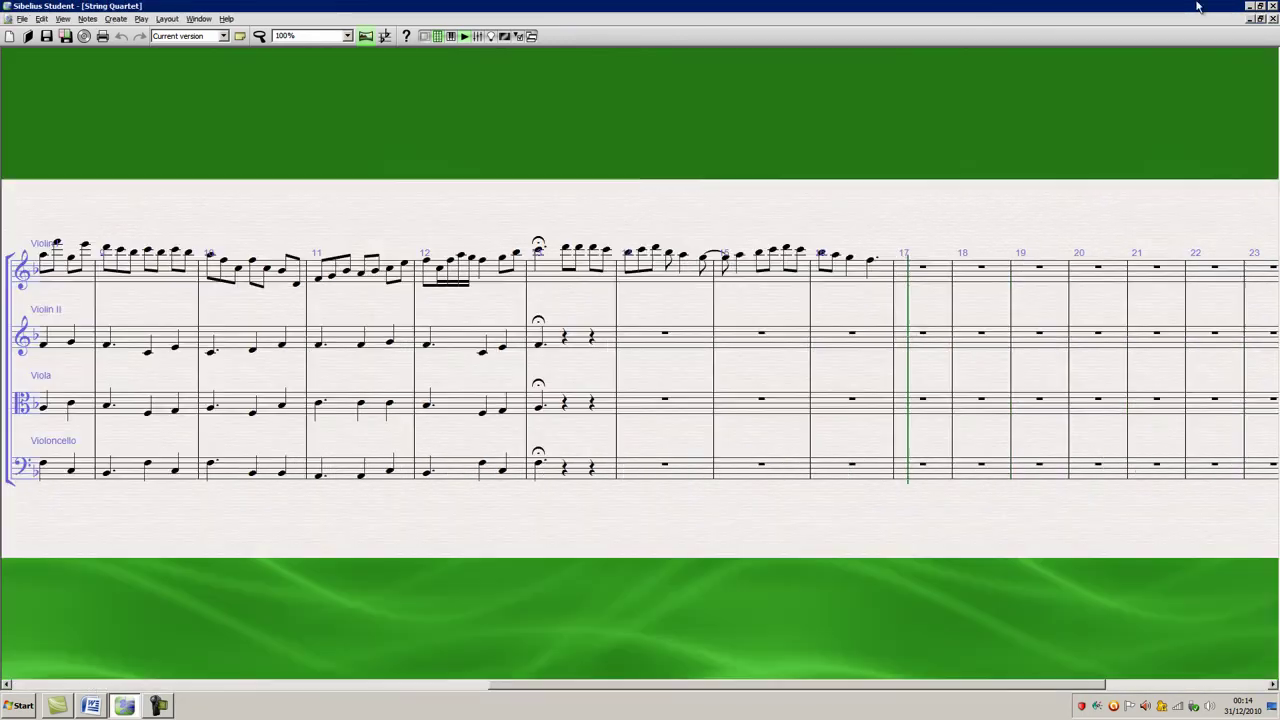
click(1261, 19)
drag(573, 124, 594, 252)
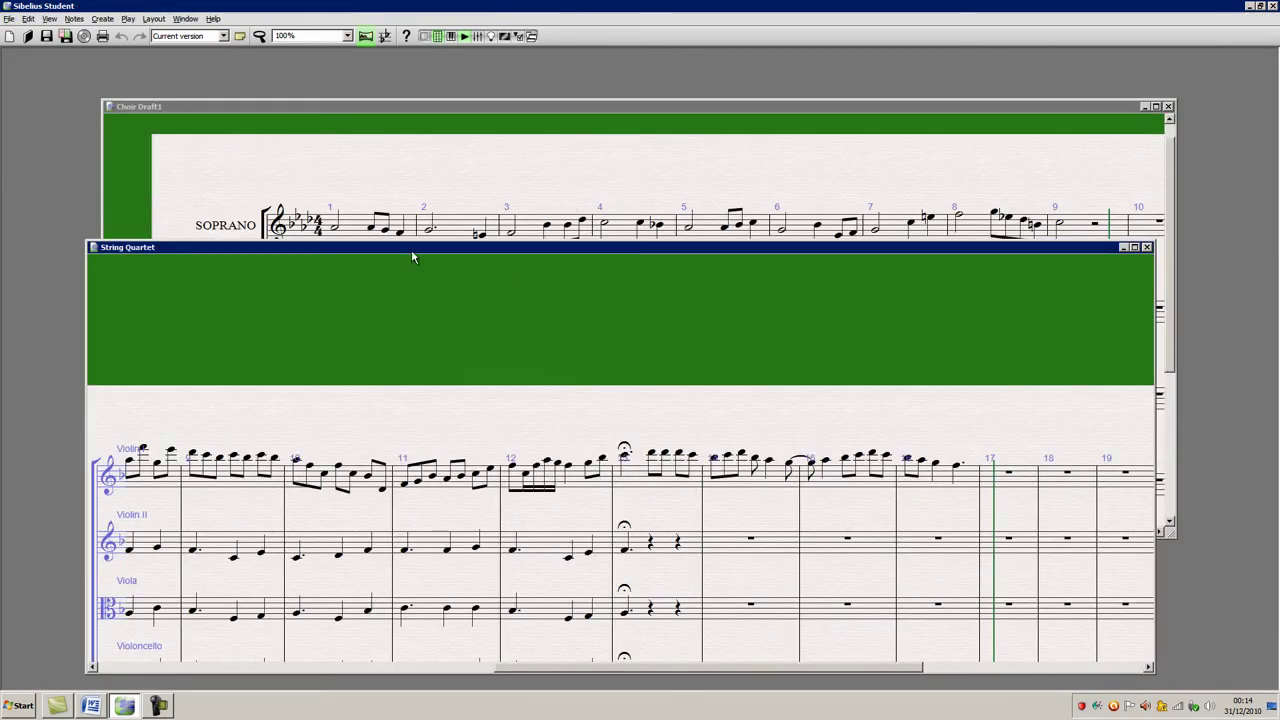
drag(411, 257, 389, 242)
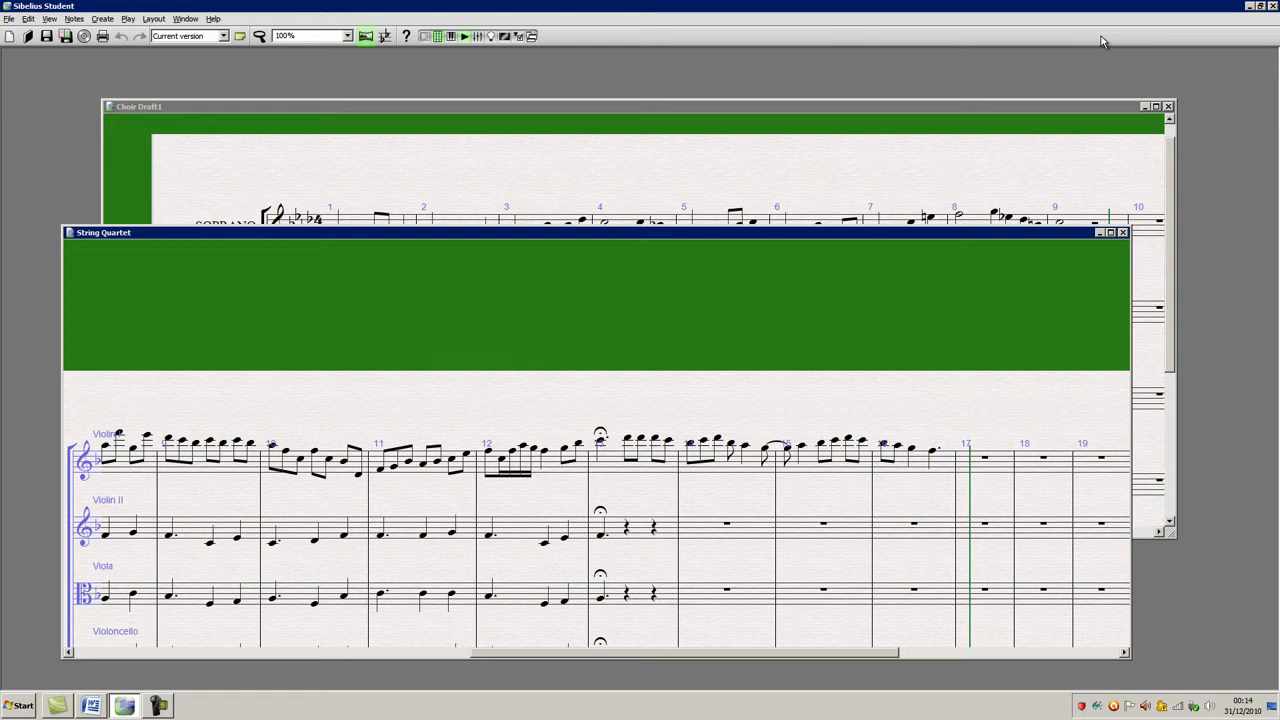
key(ctrl+w)
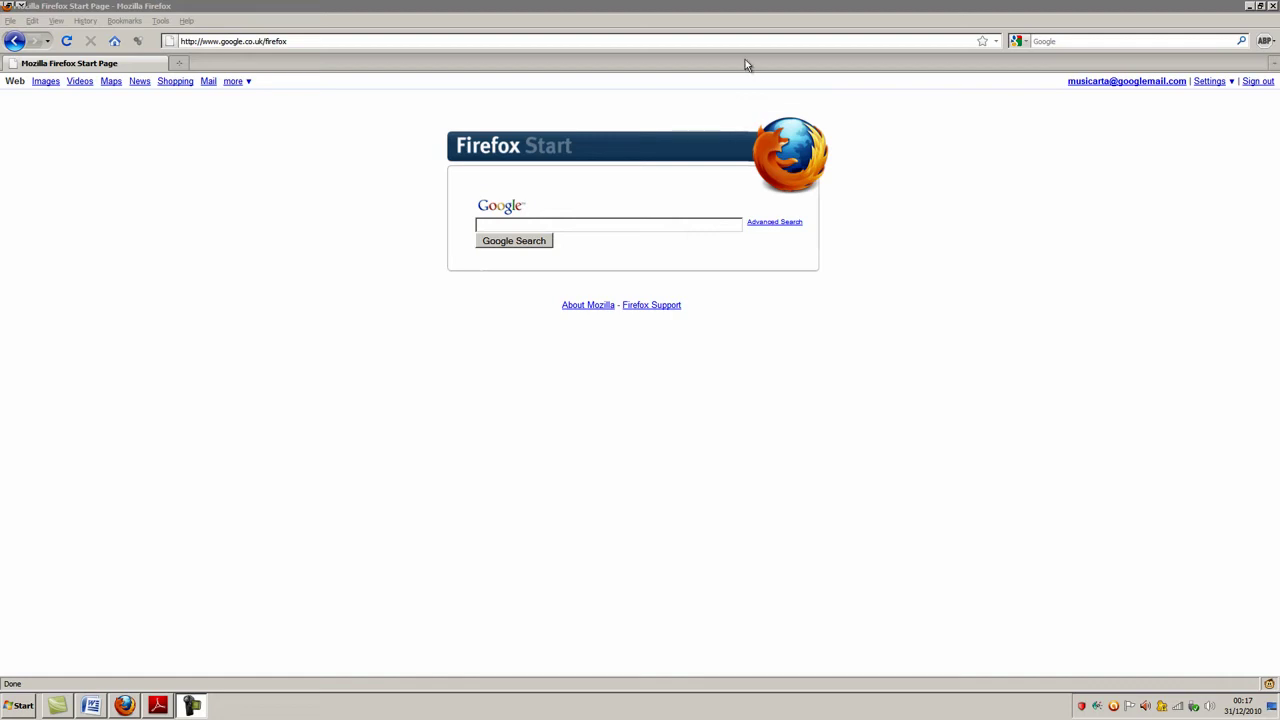
Step: From Firefox, Alt+Tab through Word, the recording window, Firefox and Adobe Reader
click(650, 12)
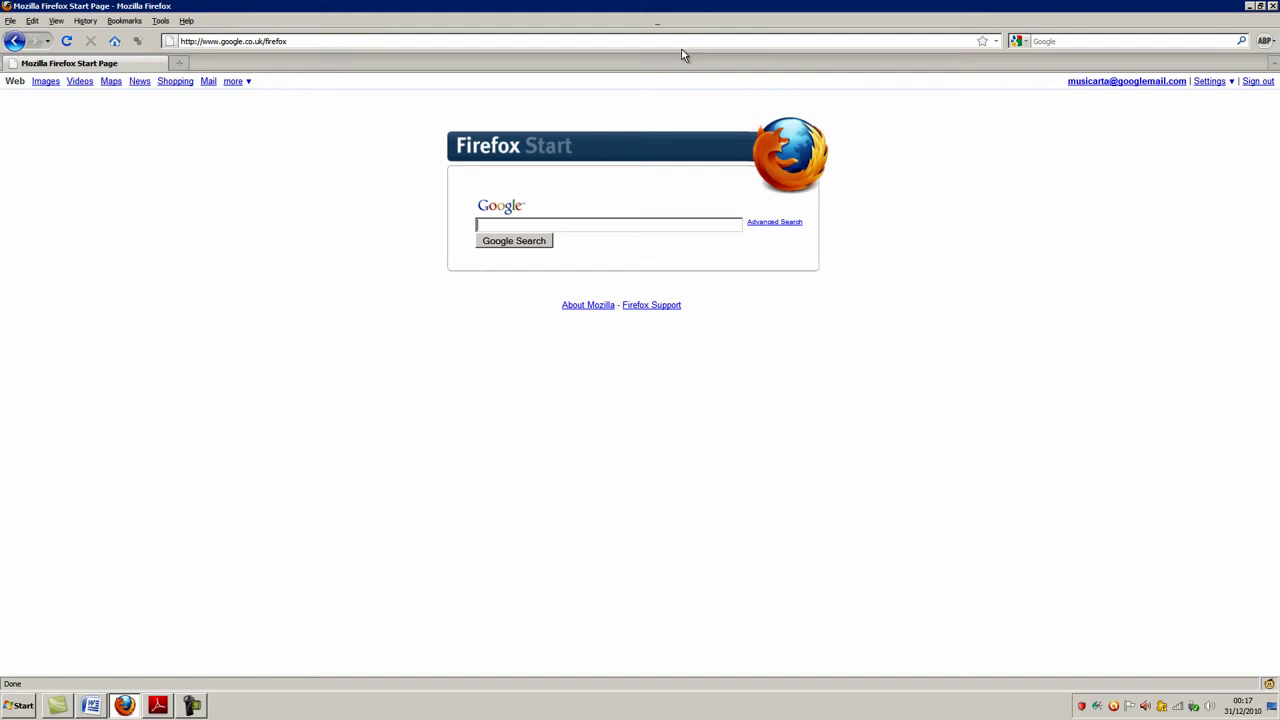
key(alt+Tab)
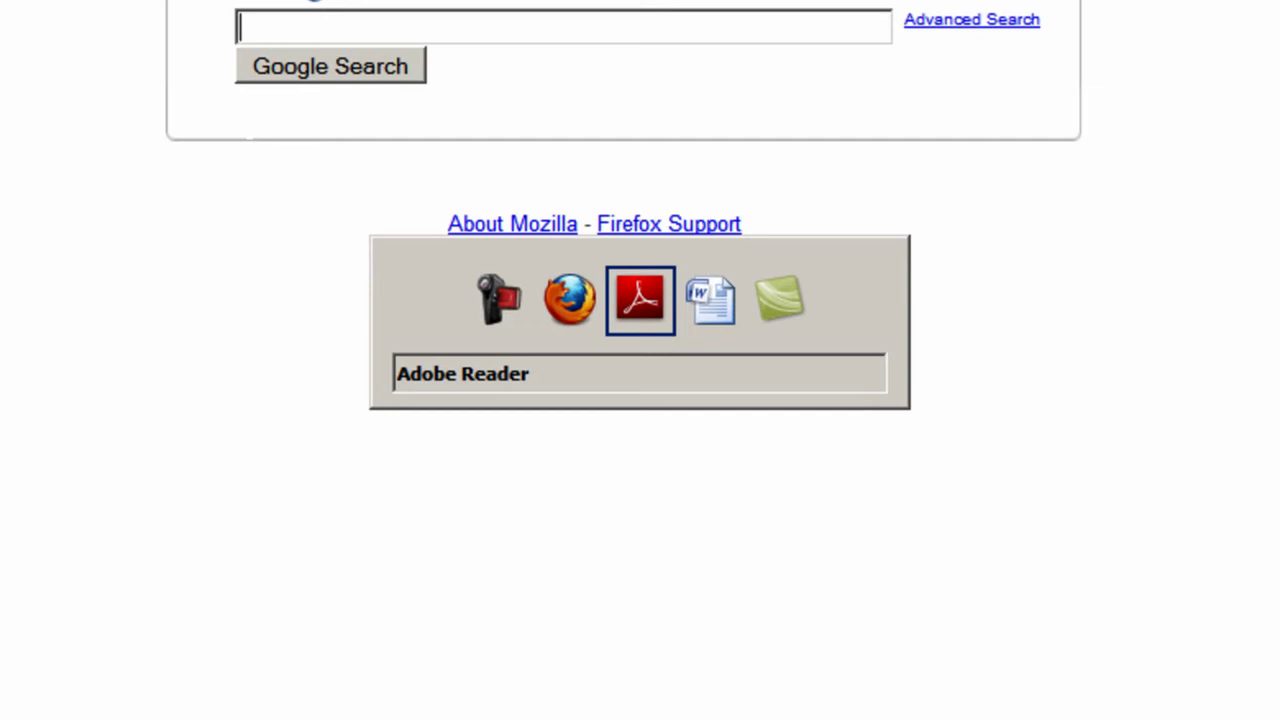
key(Tab)
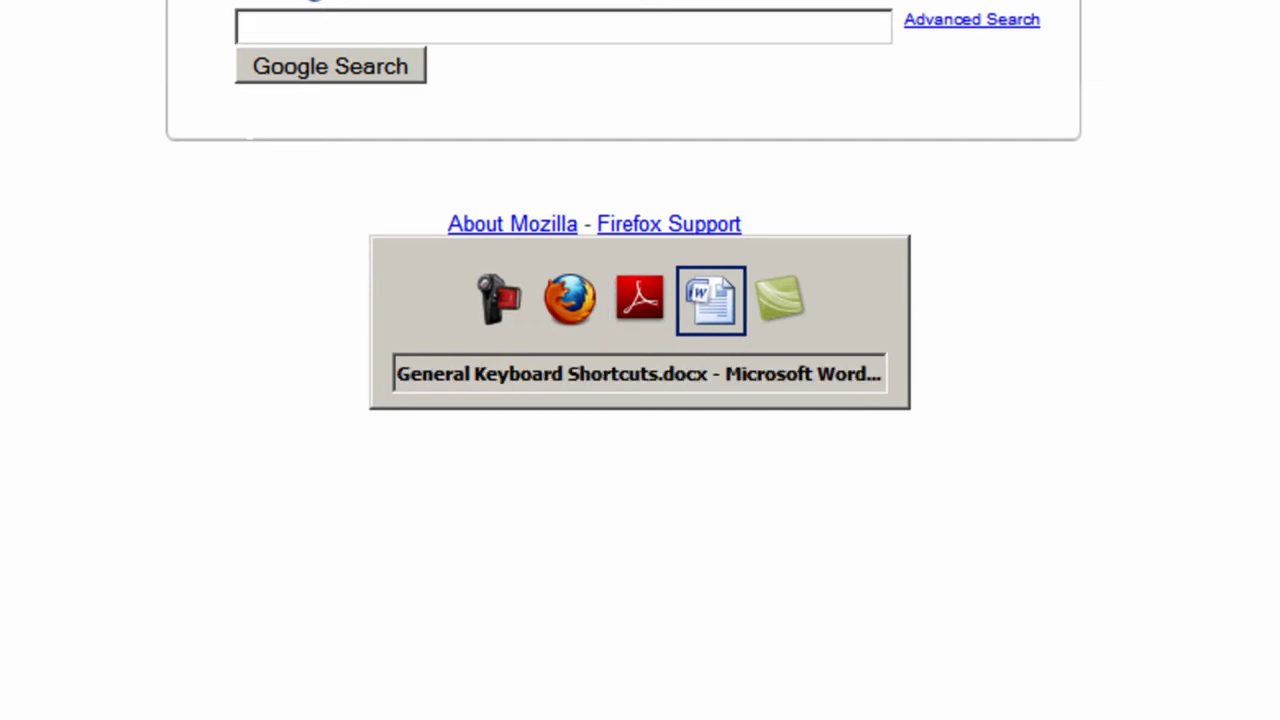
key(Tab)
key(Tab)
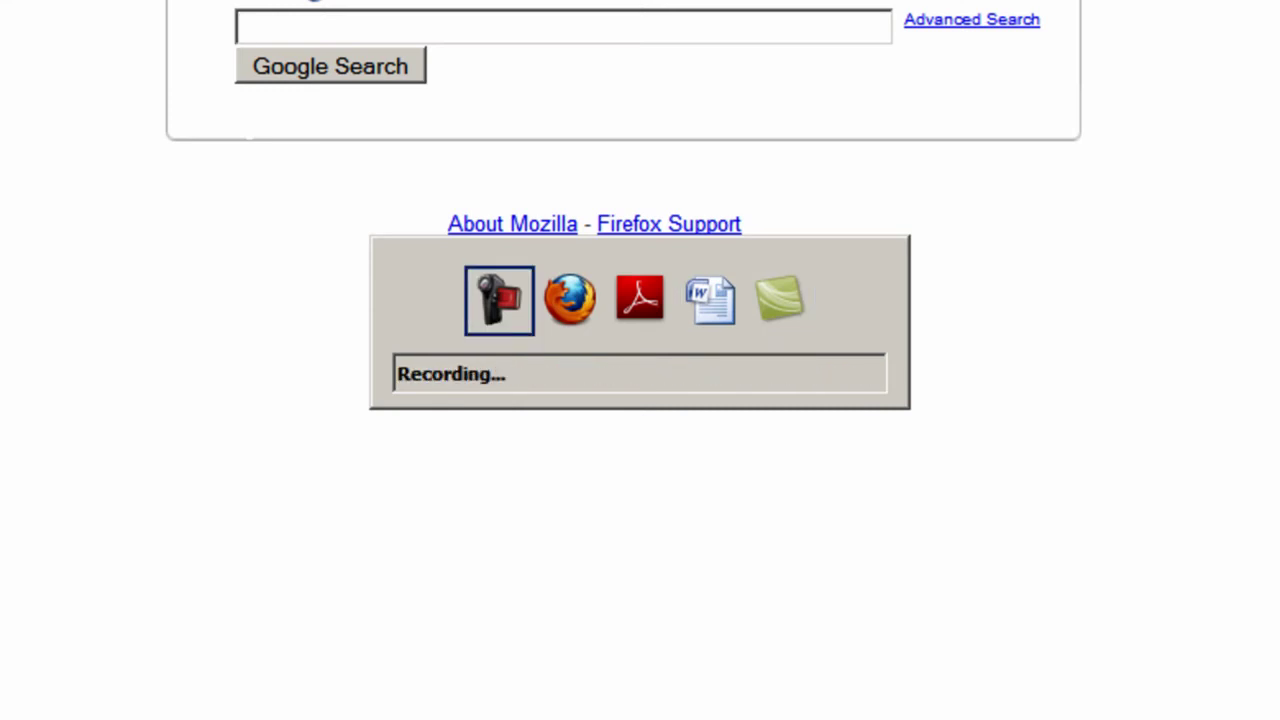
key(Tab)
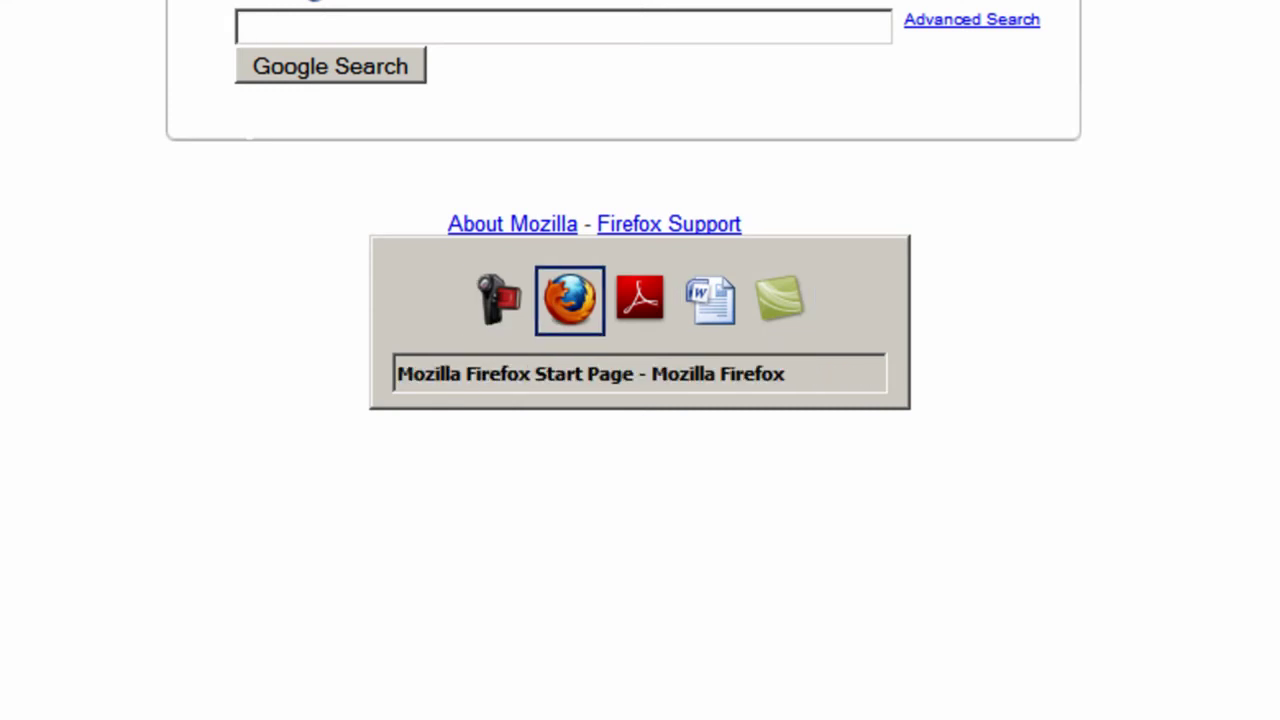
key(Tab)
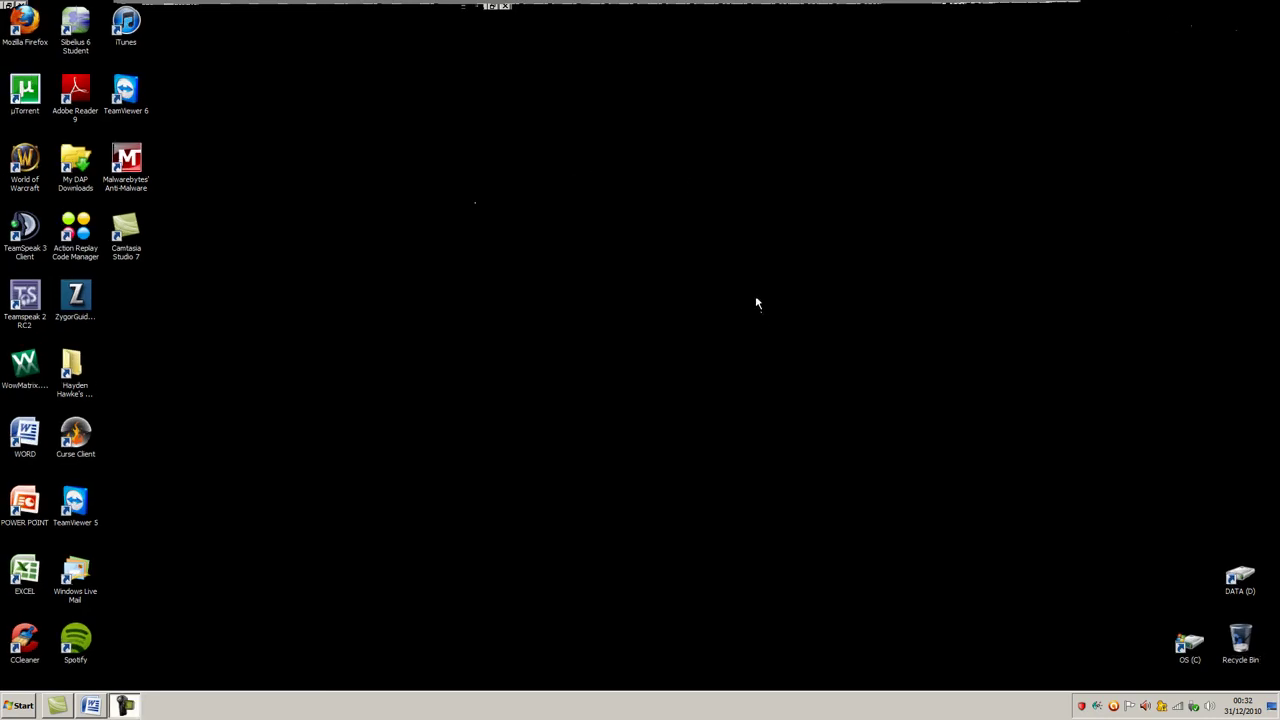
Step: Open the Computer window from the Windows-key Start menu
key(super)
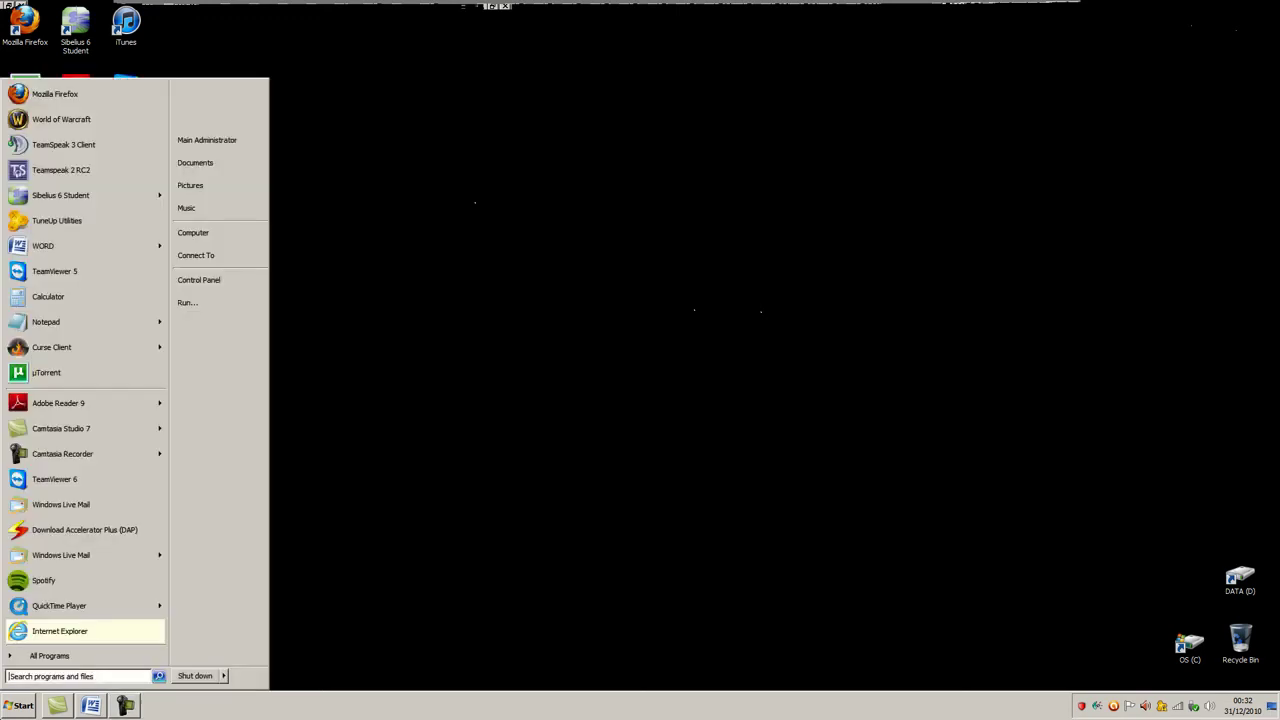
click(259, 237)
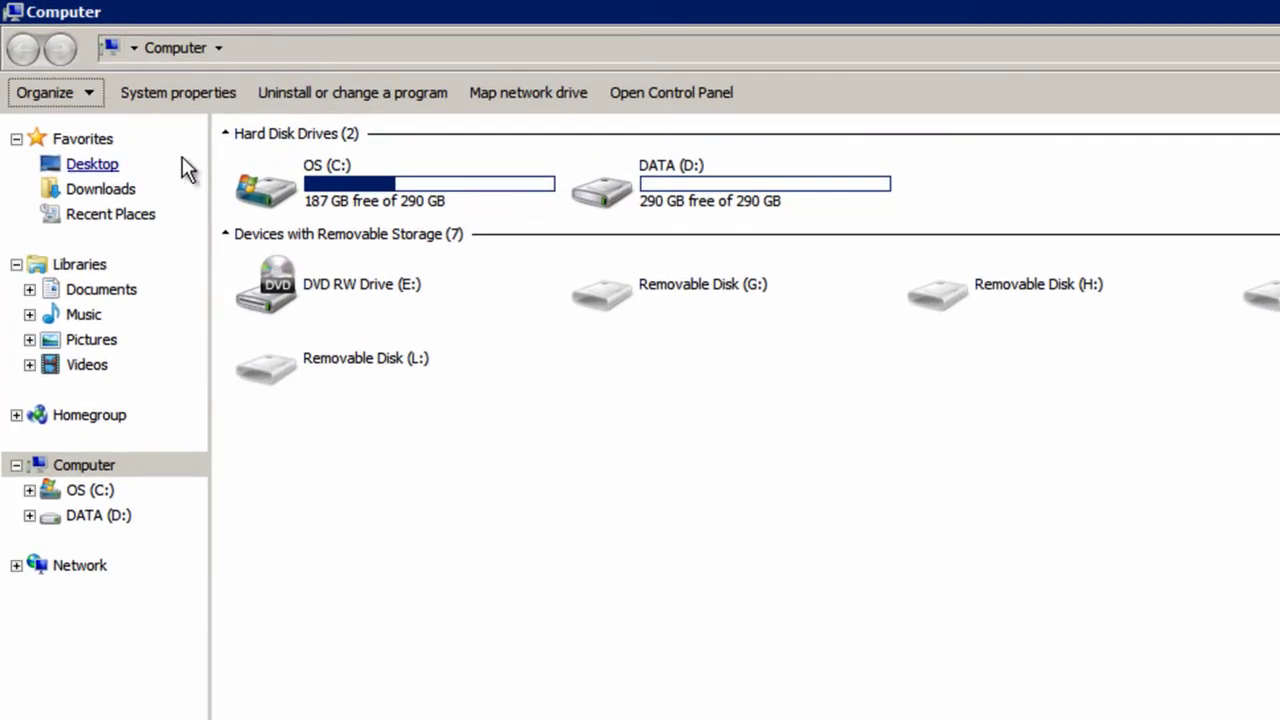
click(134, 400)
key(Tab)
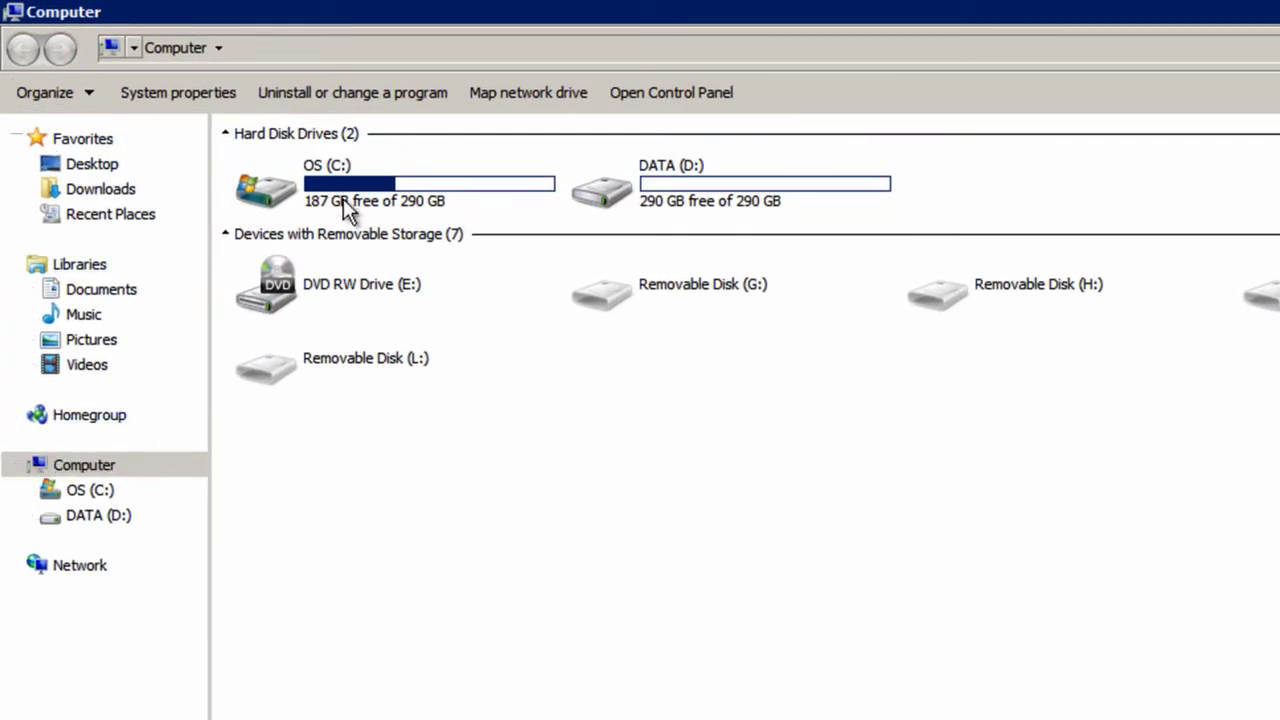
key(Tab)
key(Tab)
key(Tab)
key(Tab)
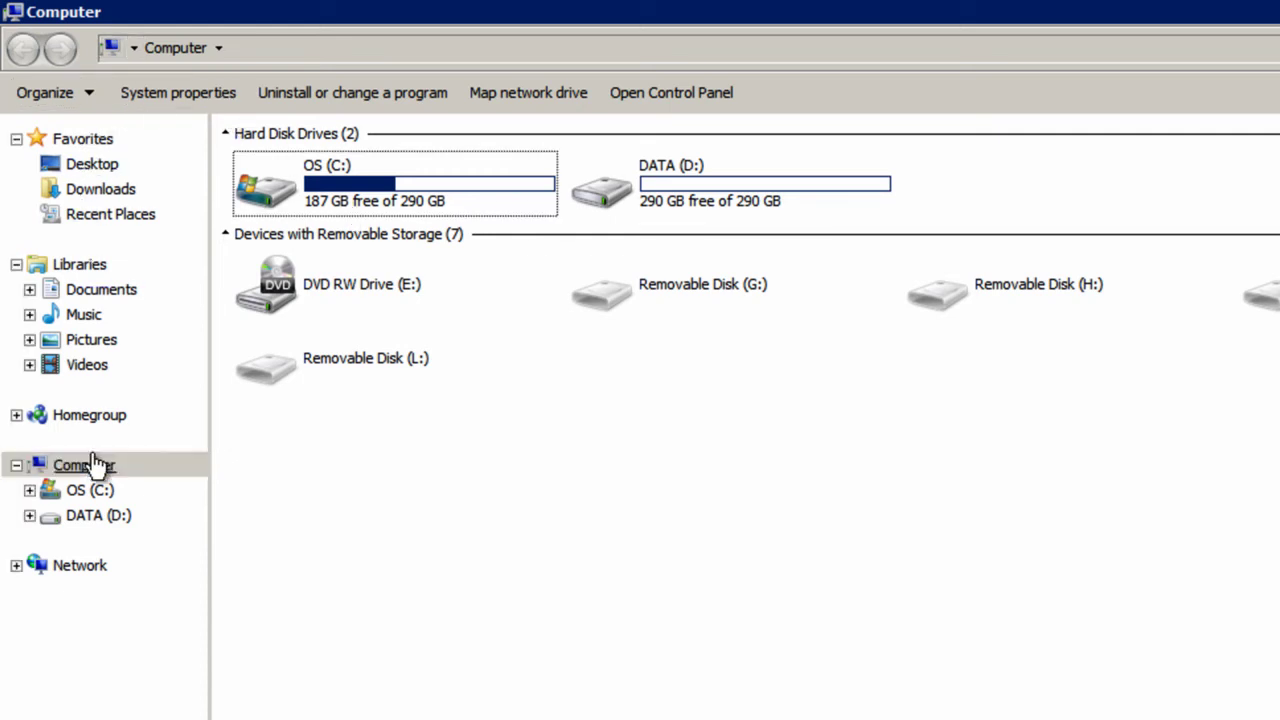
key(Tab)
key(Tab)
key(Tab)
key(Tab)
key(Tab)
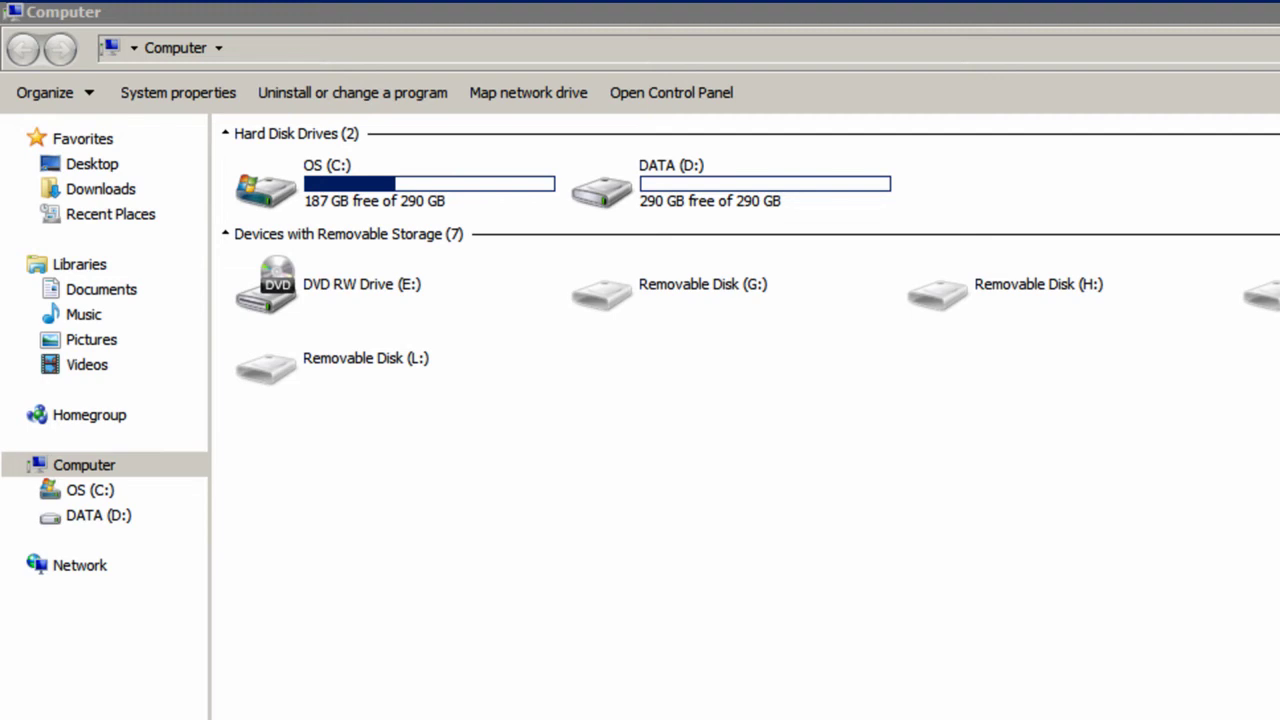
click(1108, 12)
key(F4)
right_click(836, 512)
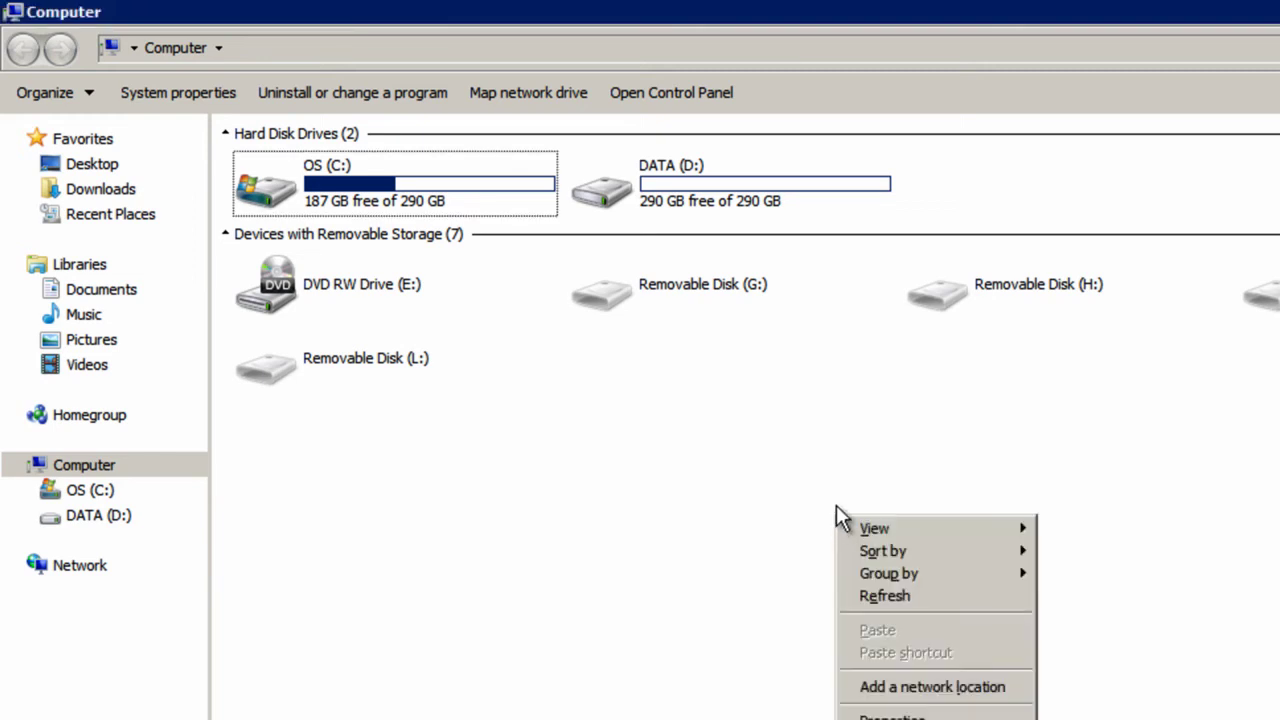
click(831, 502)
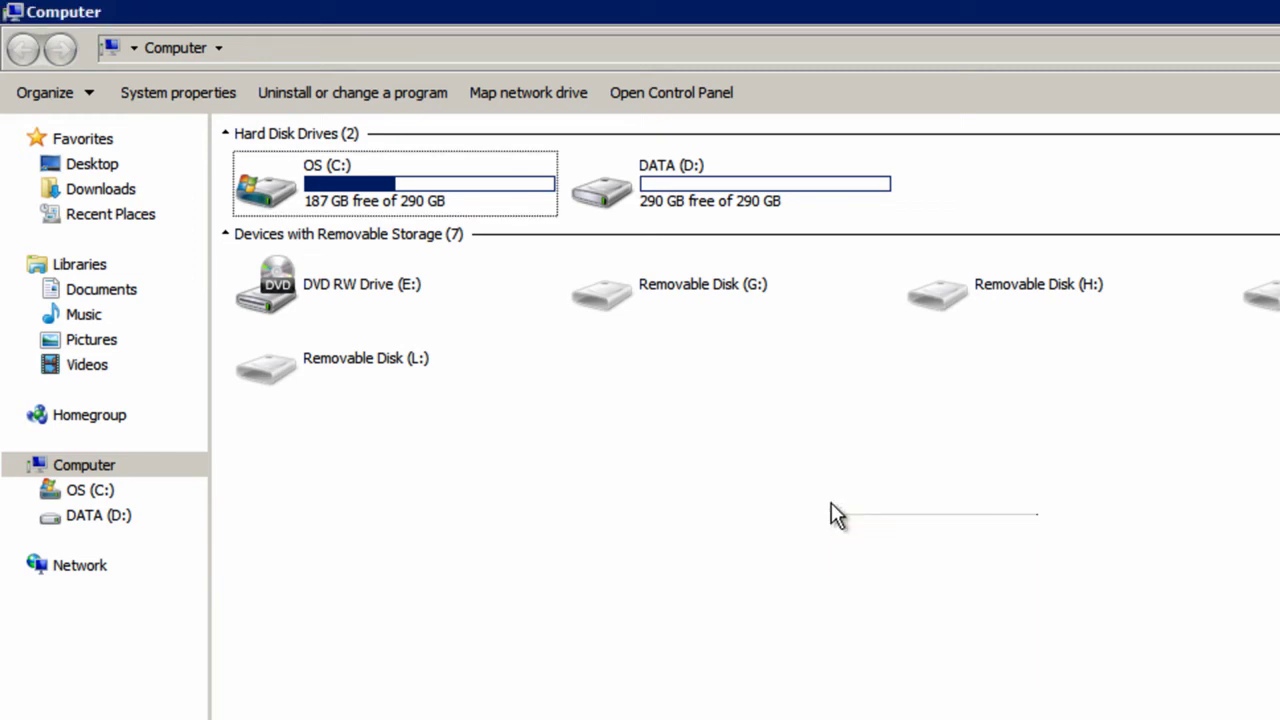
right_click(405, 169)
click(391, 178)
right_click(374, 176)
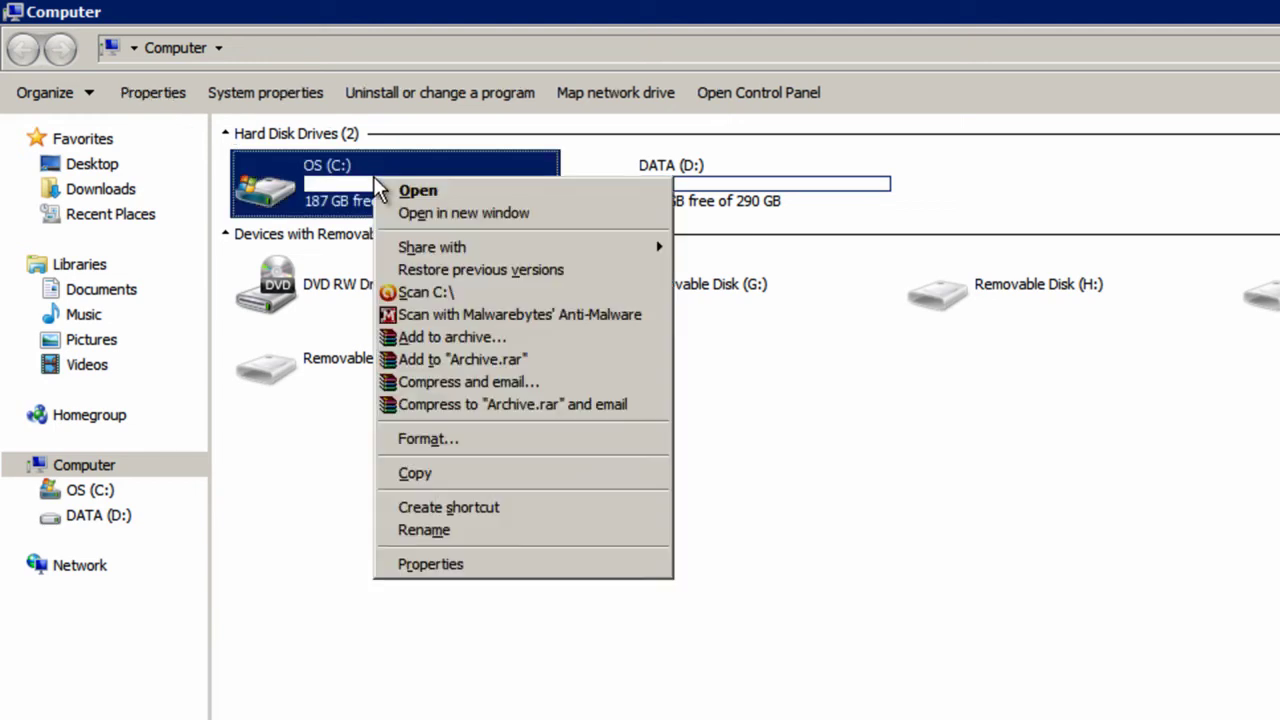
click(331, 189)
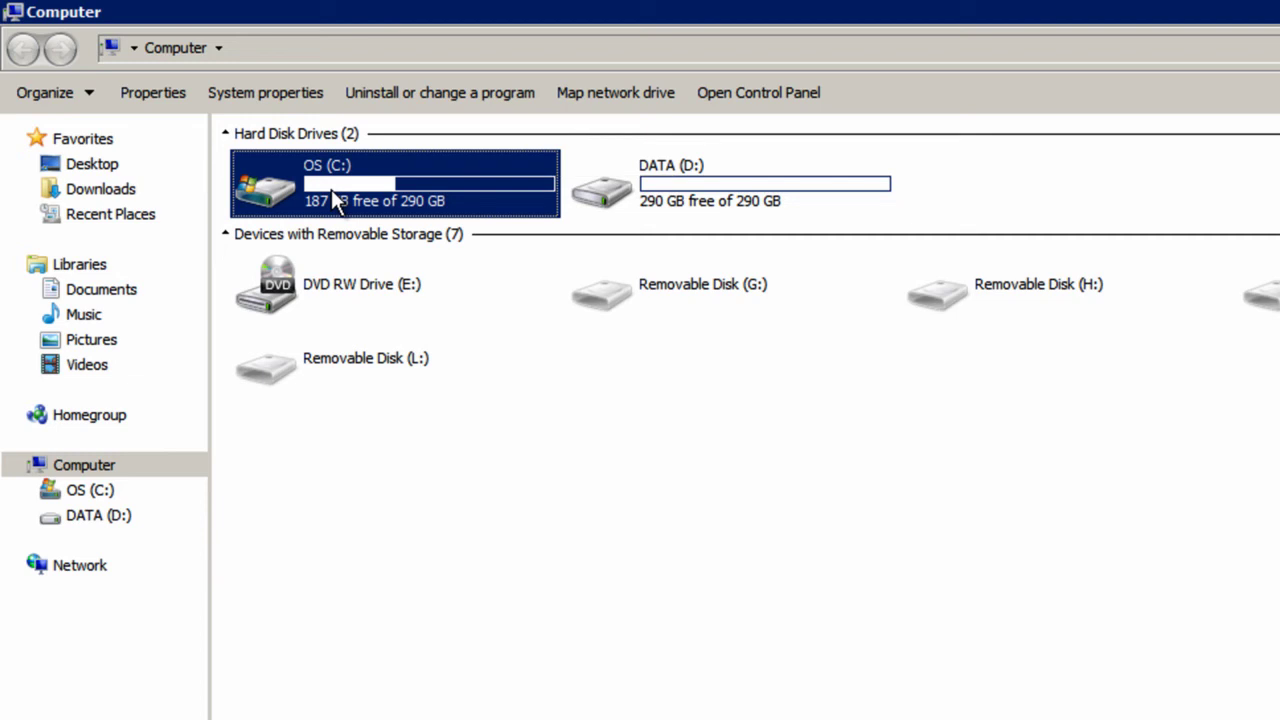
right_click(331, 199)
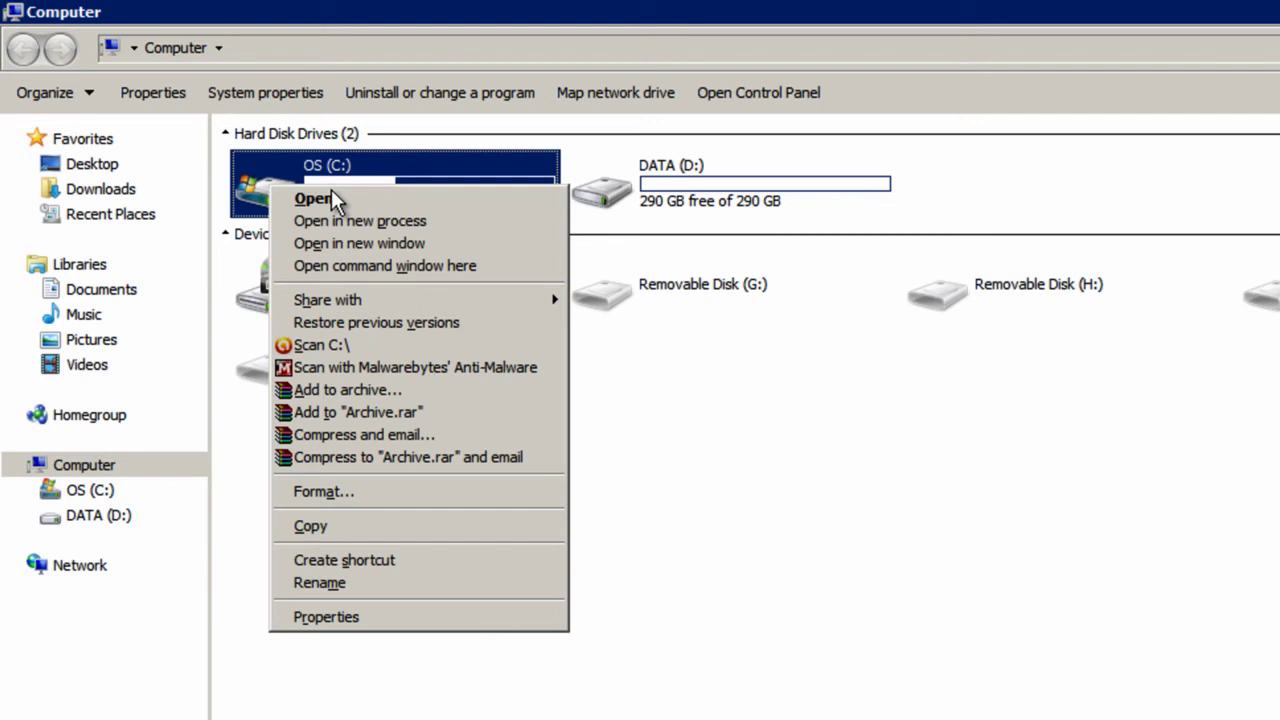
click(1004, 460)
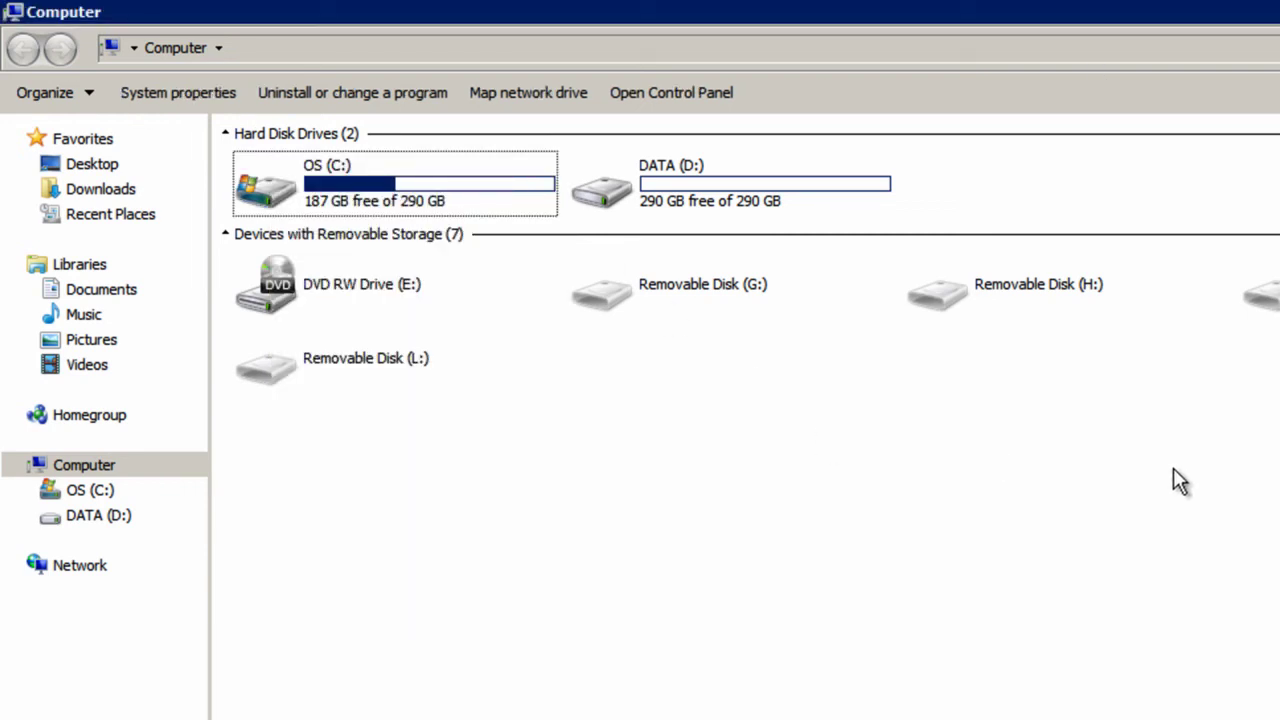
Step: Launch Mozilla Firefox from the Start menu, opening the Wowhead home page
key(super)
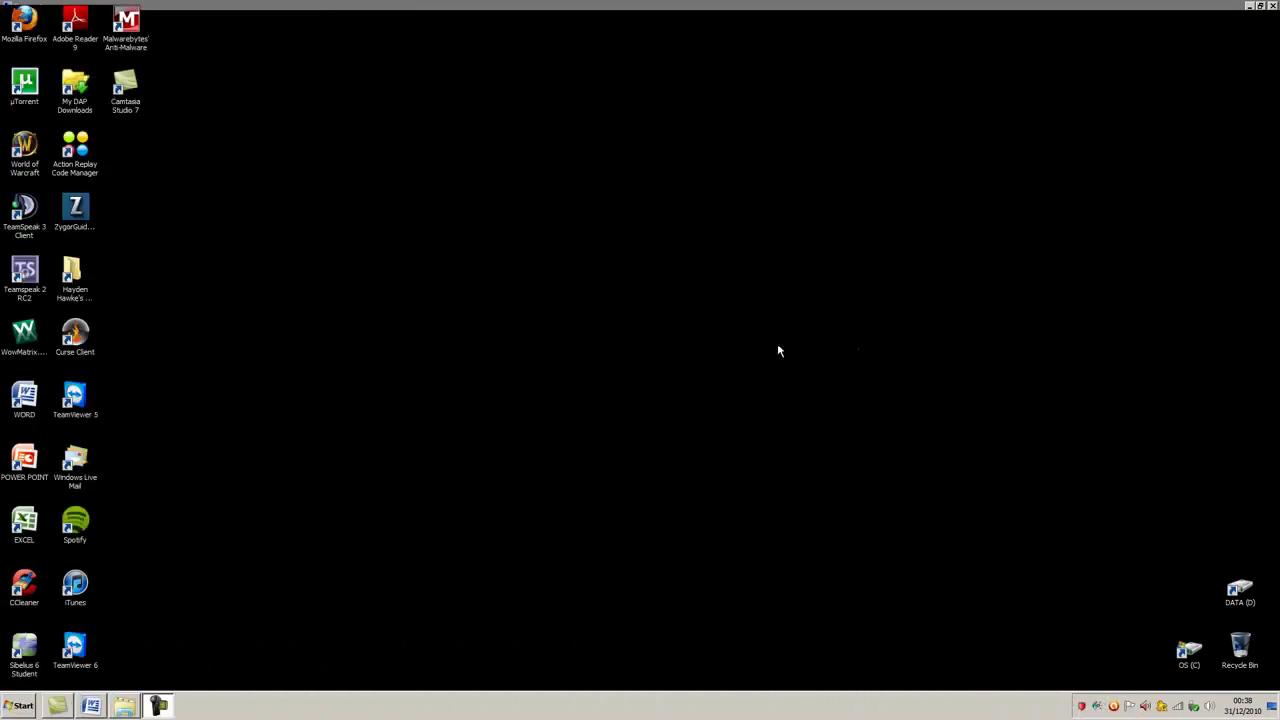
click(20, 705)
click(58, 95)
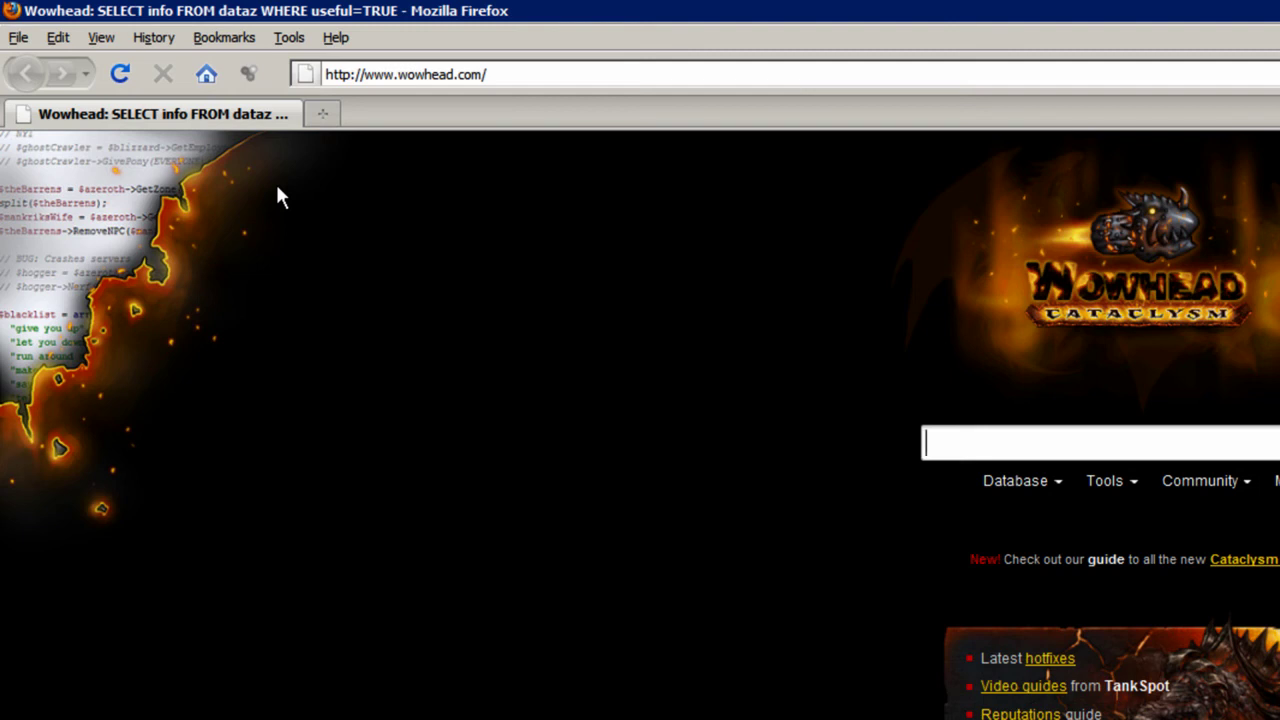
key(alt+f)
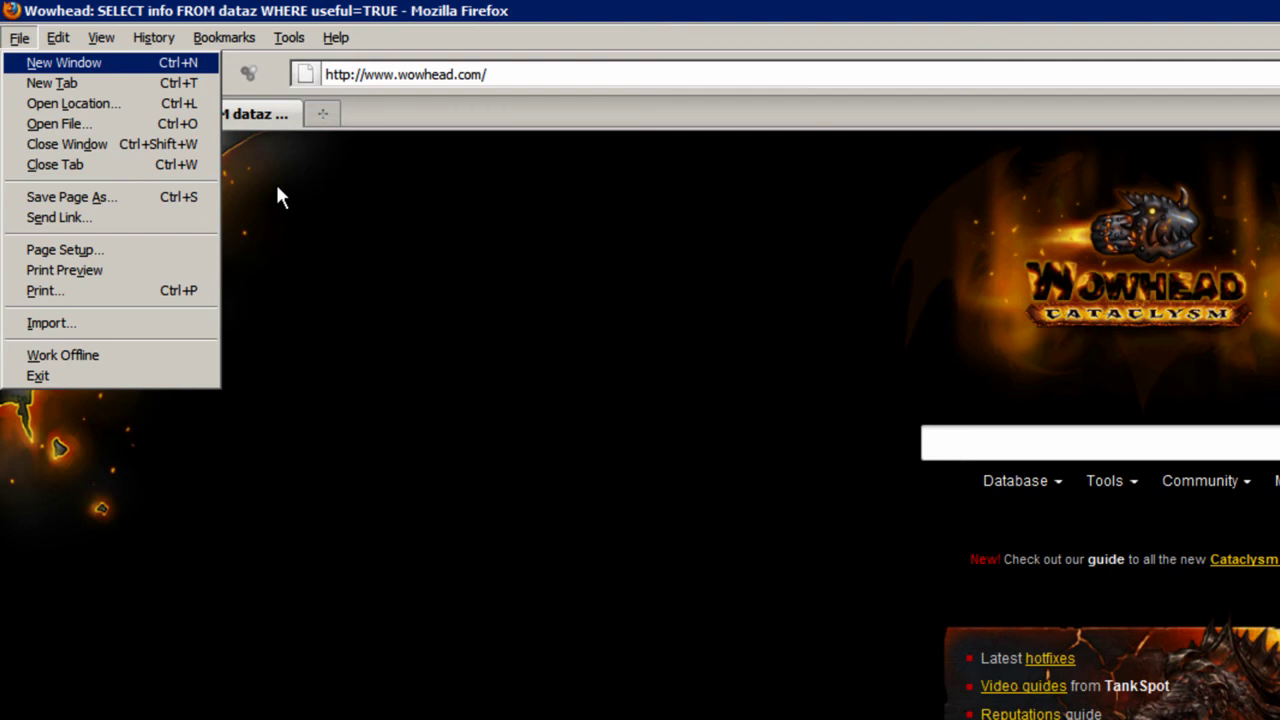
key(Escape)
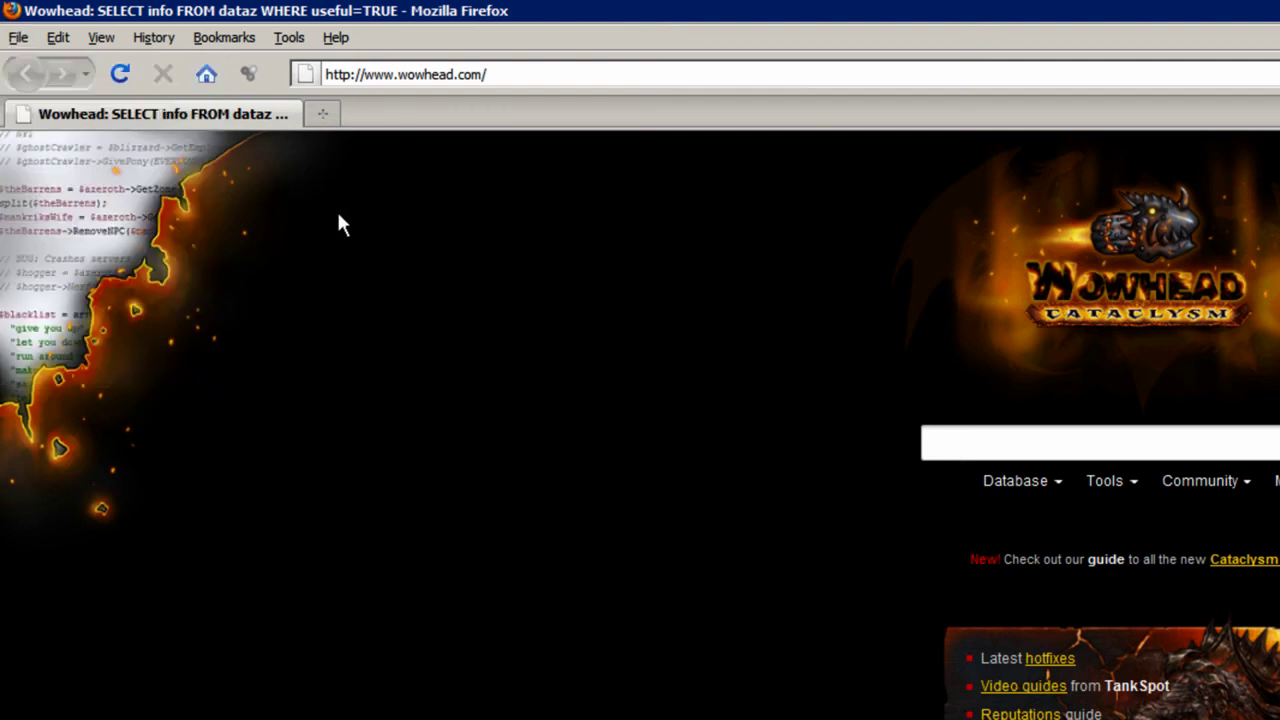
key(alt+e)
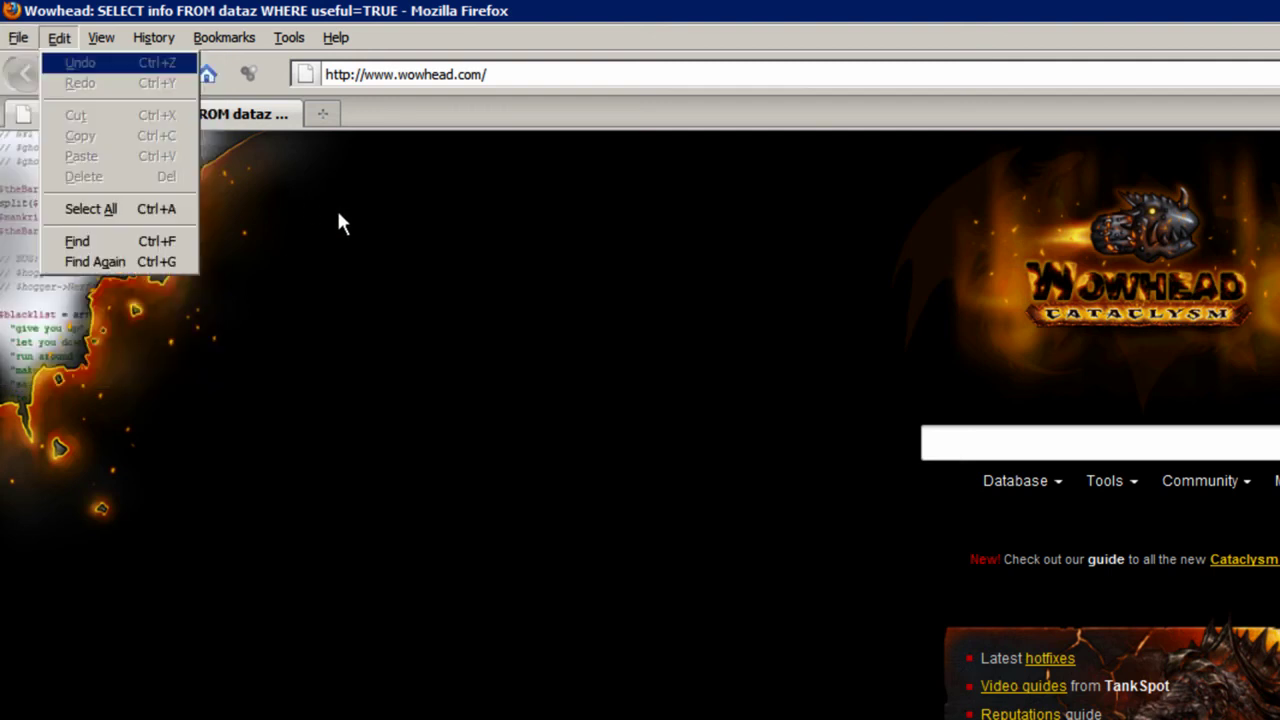
key(Escape)
key(alt+v)
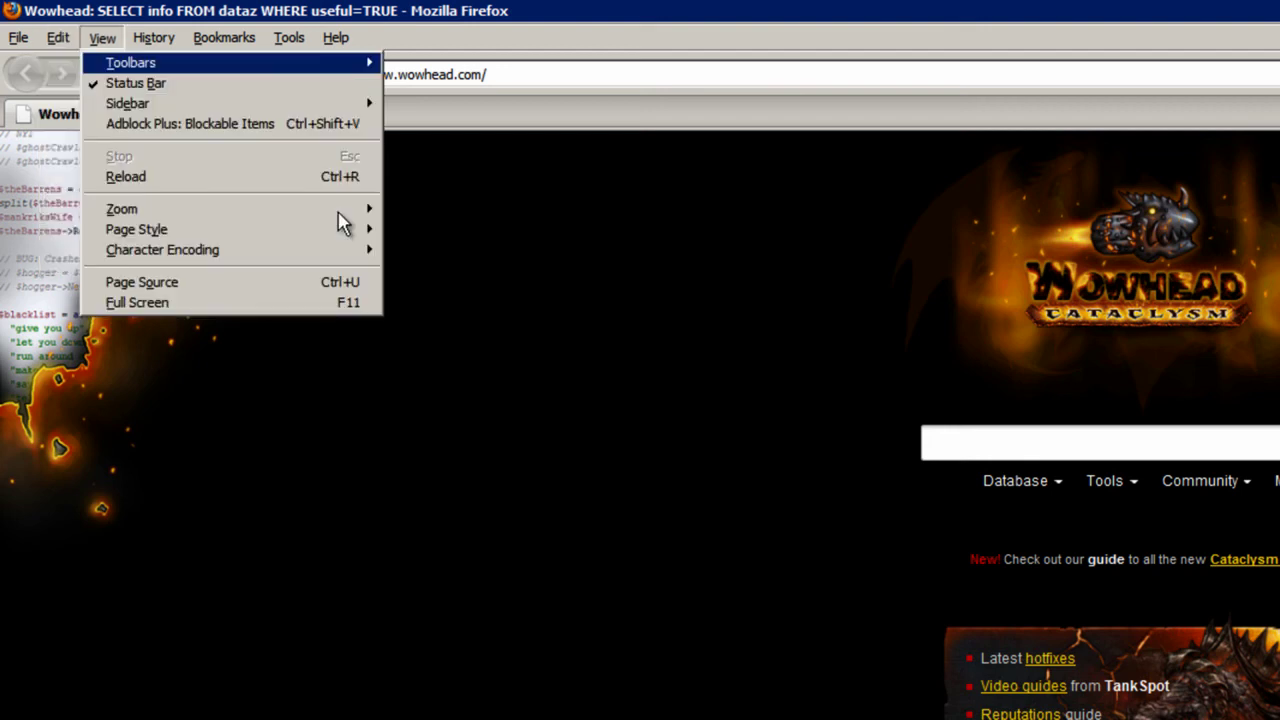
key(Escape)
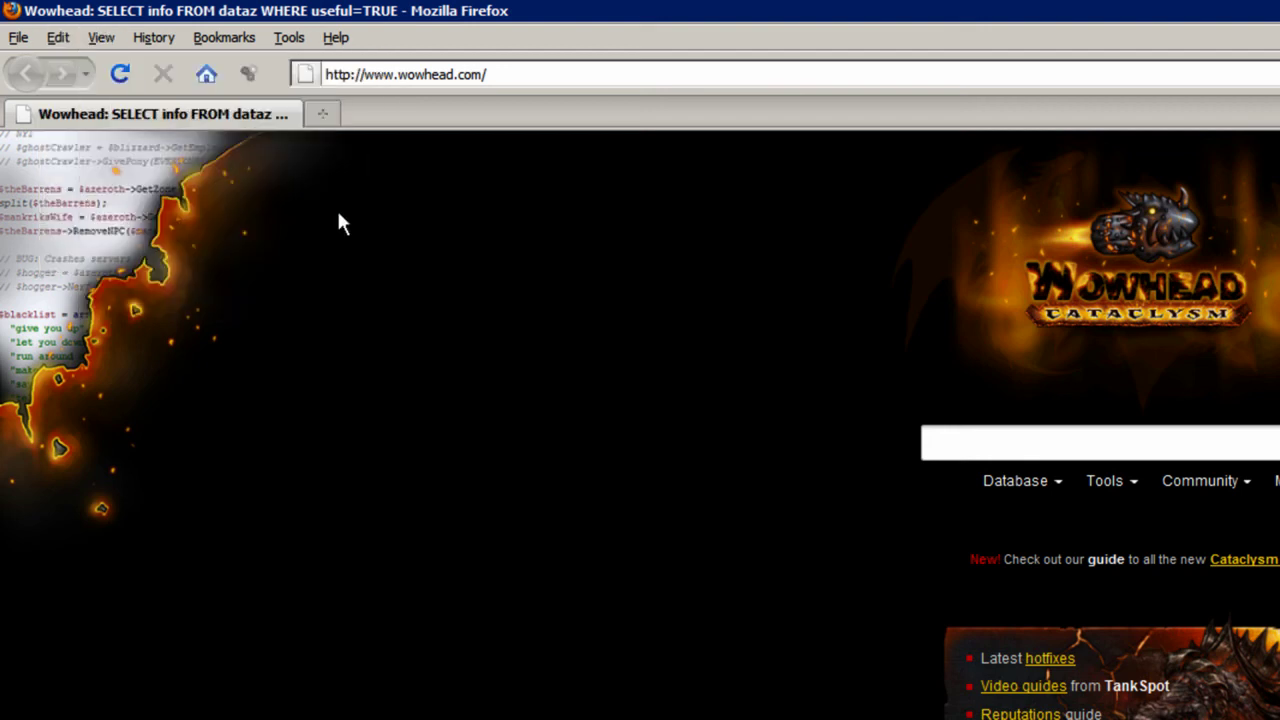
key(alt+f)
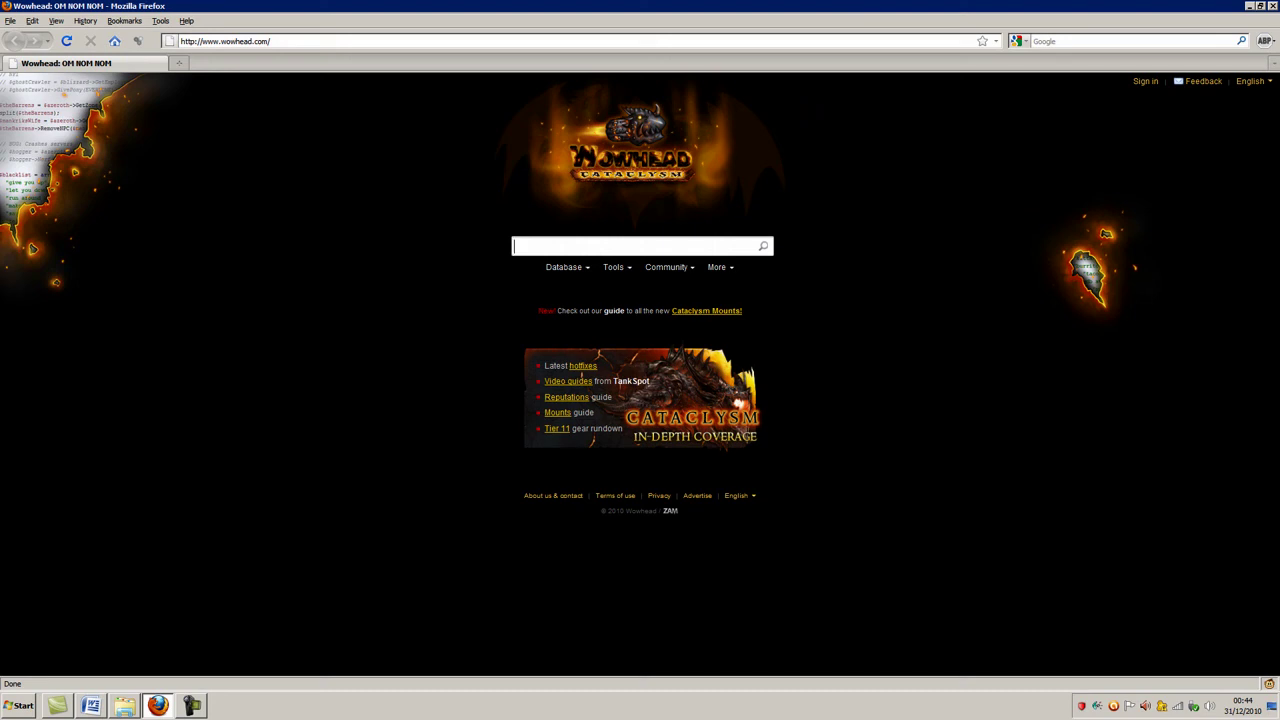
Step: Close Firefox and open the Computer window maximized from the Start menu
click(1273, 7)
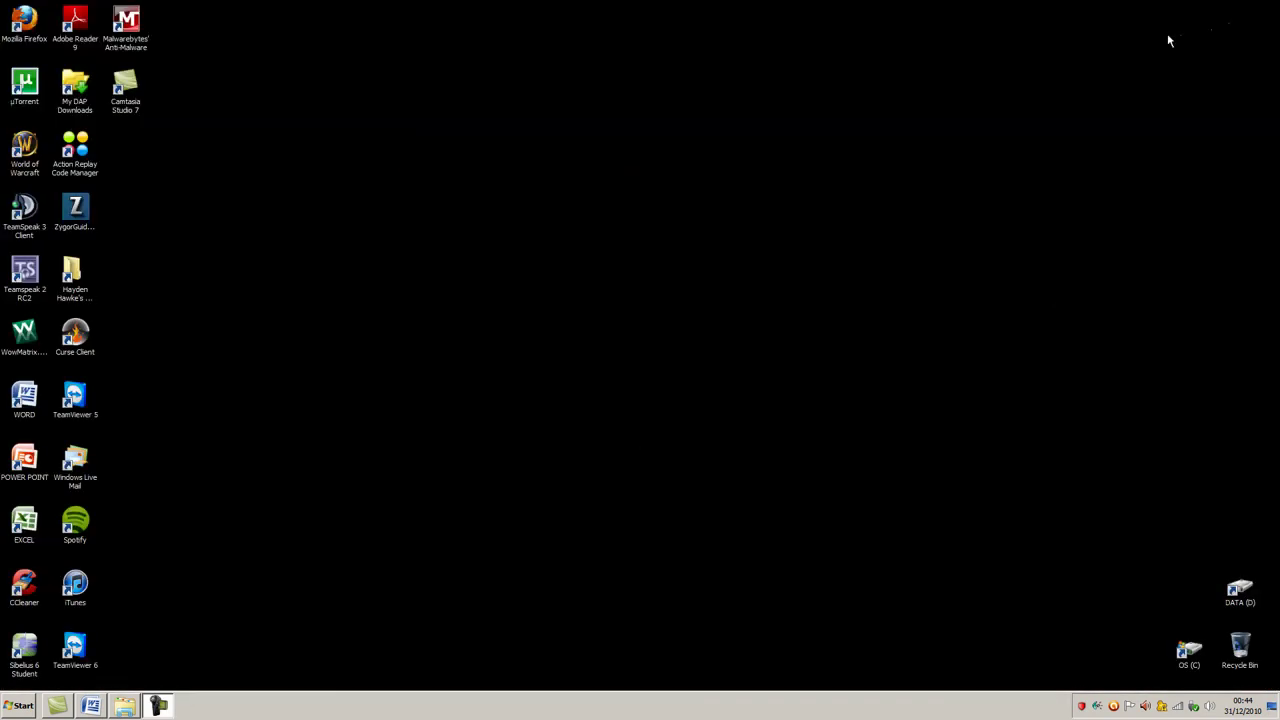
key(super)
click(229, 240)
click(636, 8)
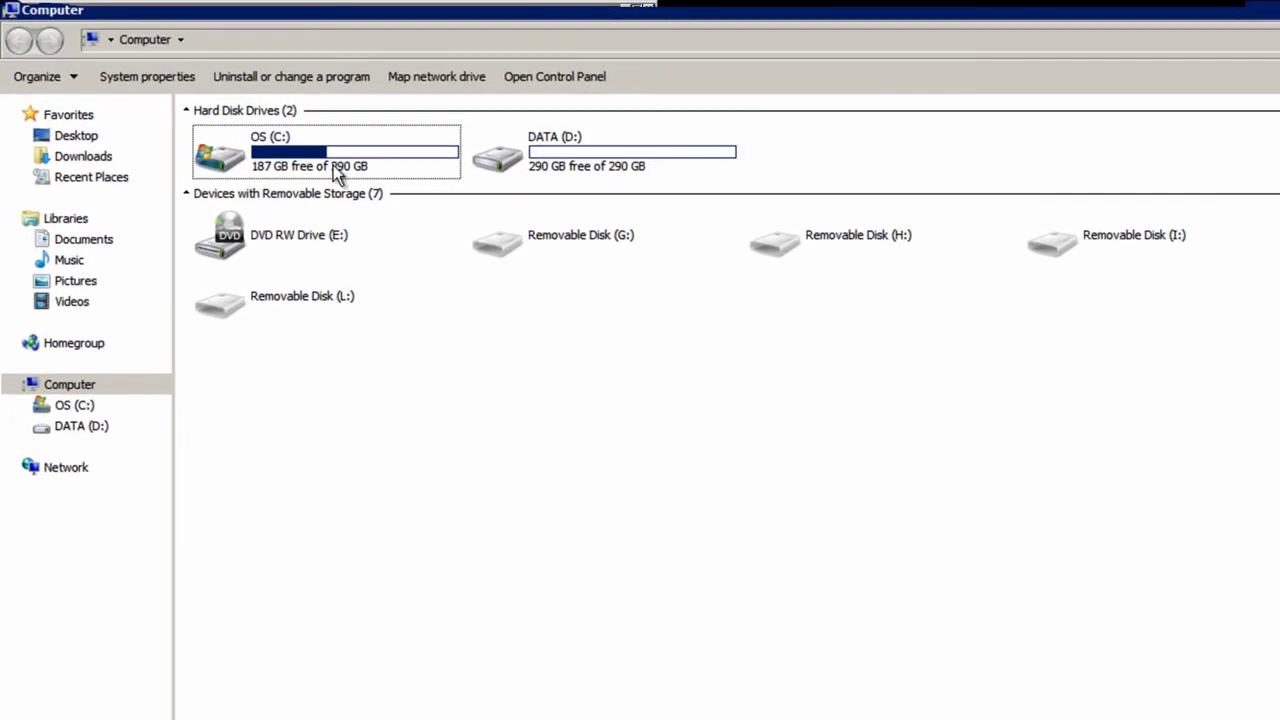
Step: Browse into OS (C:) > Program Files, then Backspace twice back to Computer
double_click(333, 167)
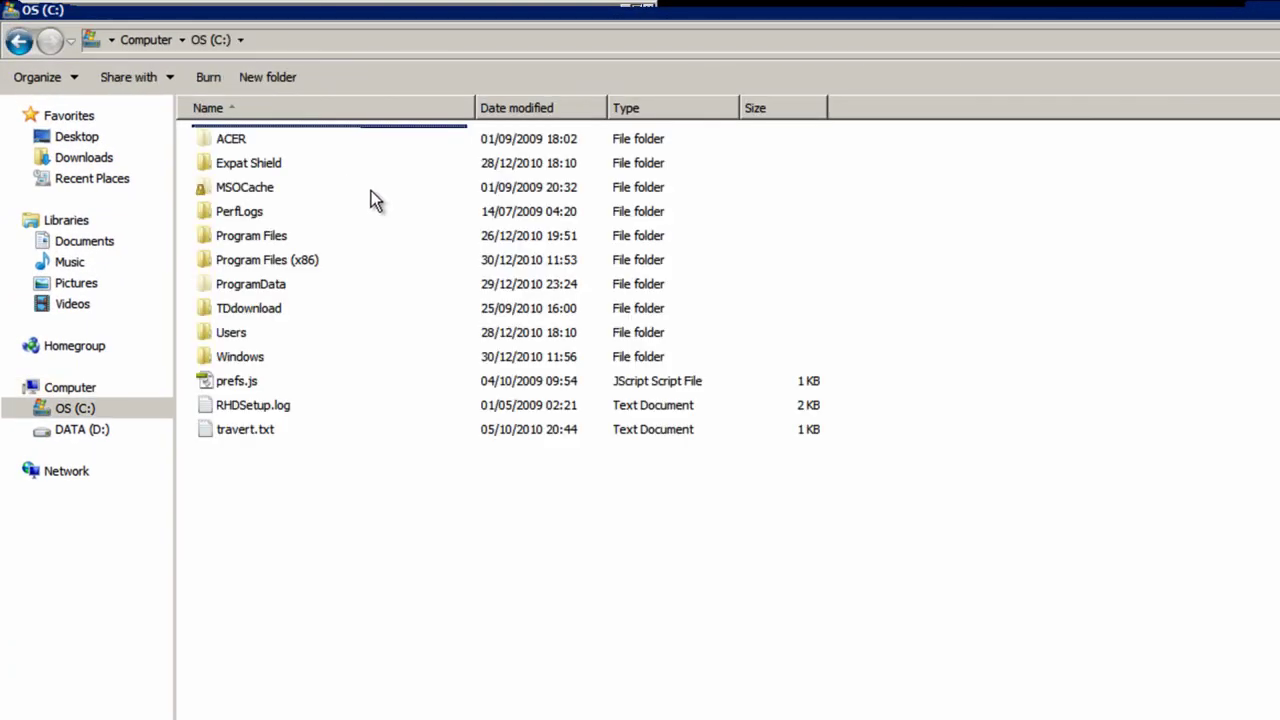
double_click(252, 240)
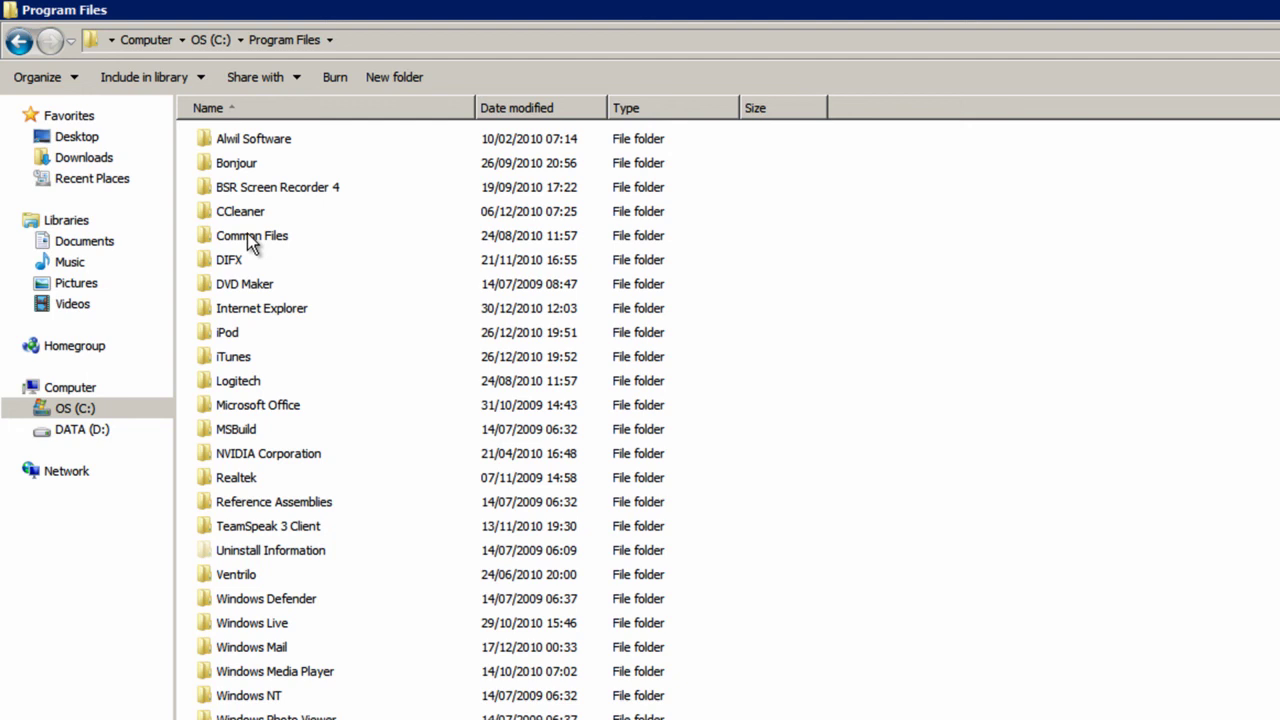
key(BackSpace)
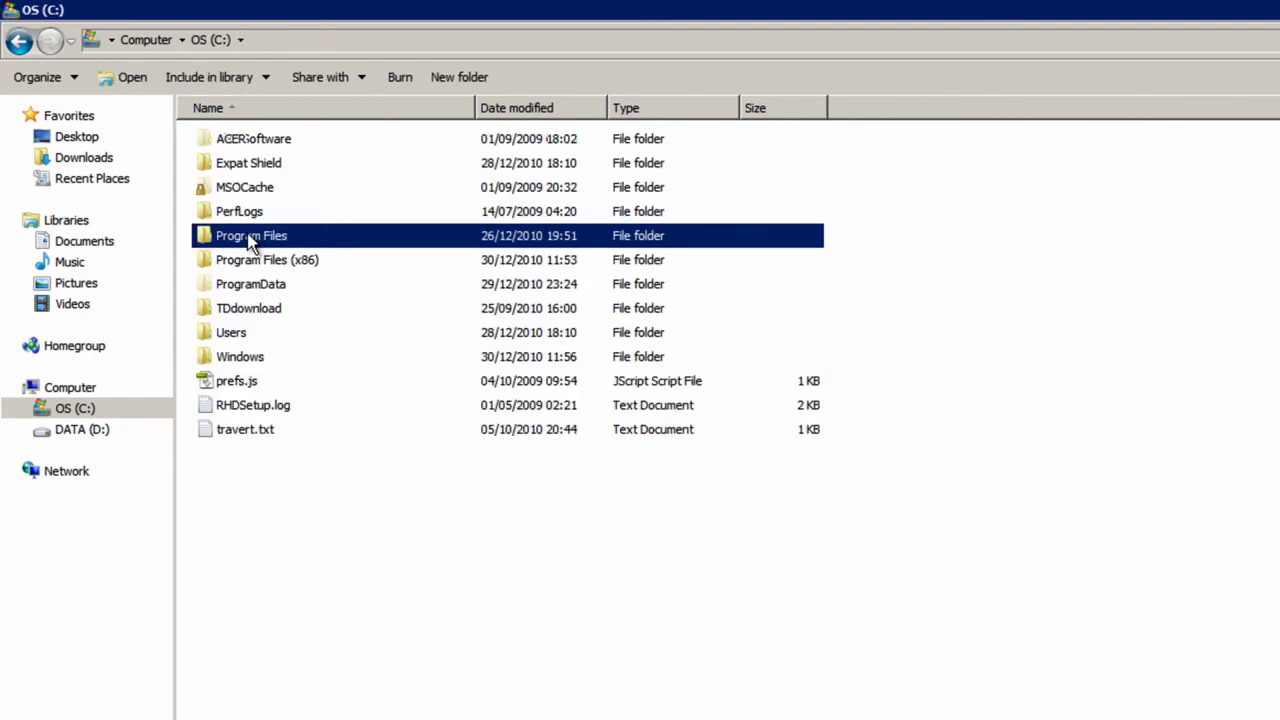
key(BackSpace)
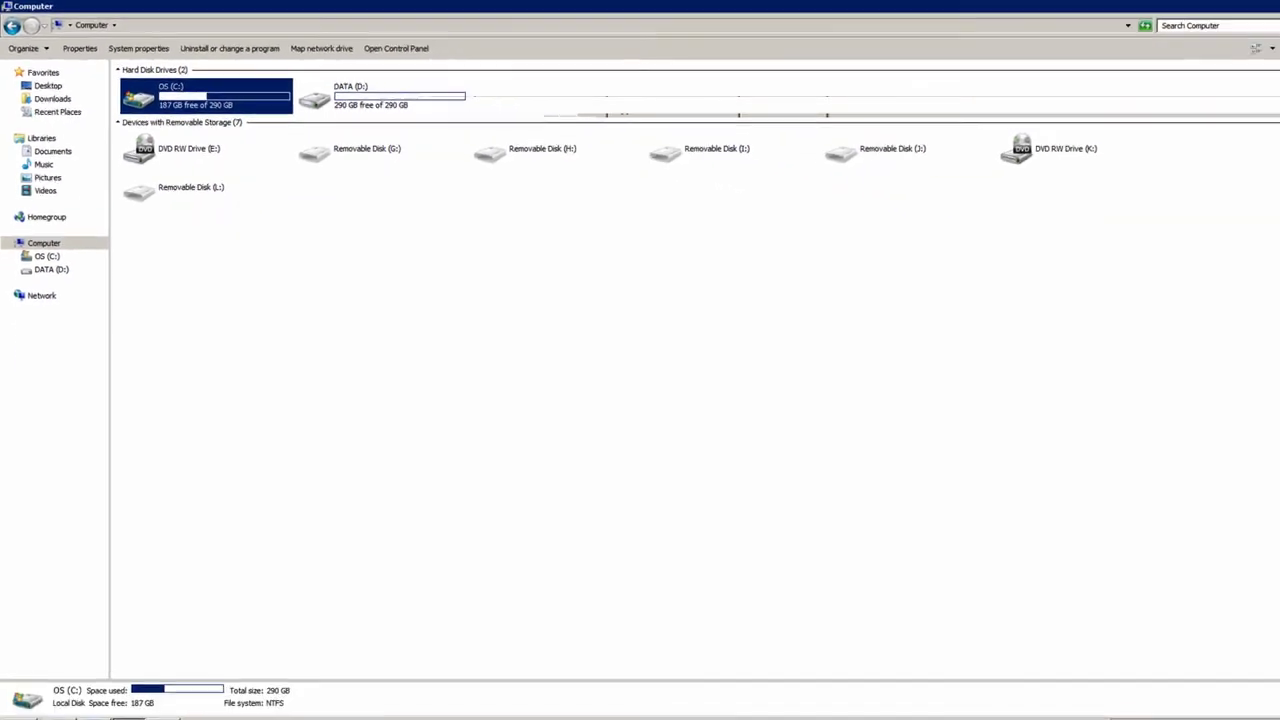
Step: Hide the Computer window and show the desktop with Windows+D
key(super+d)
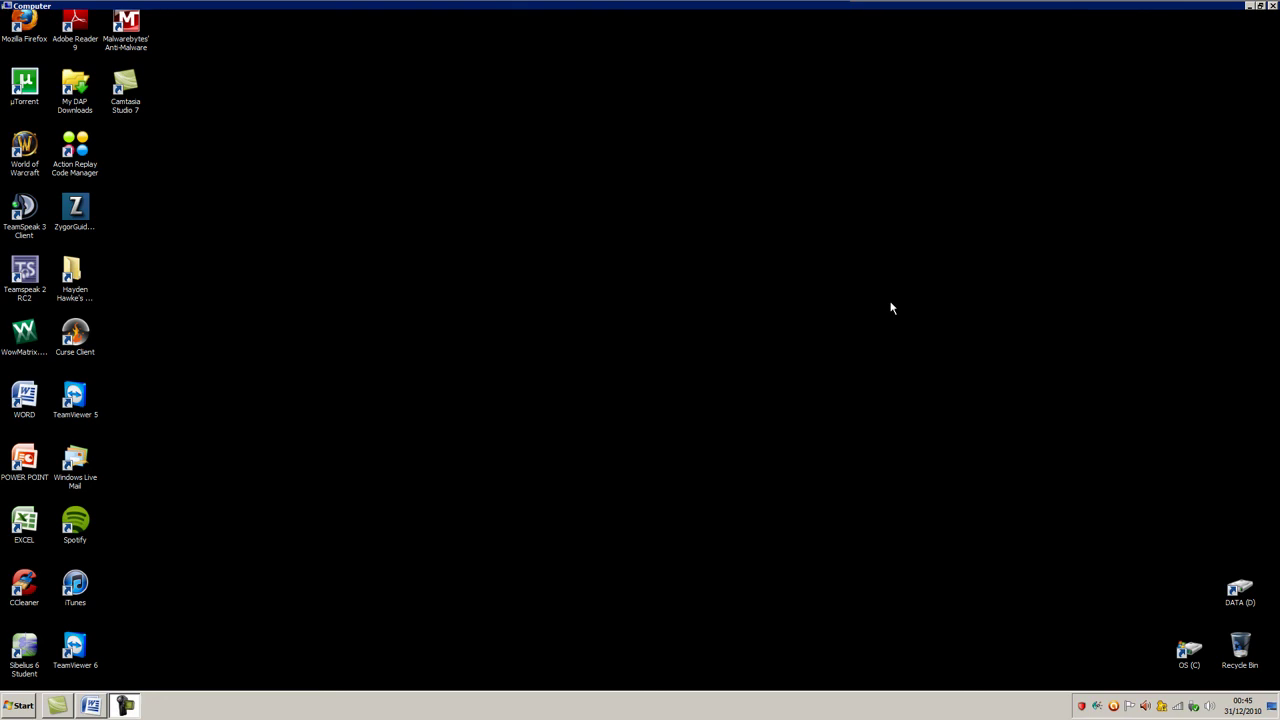